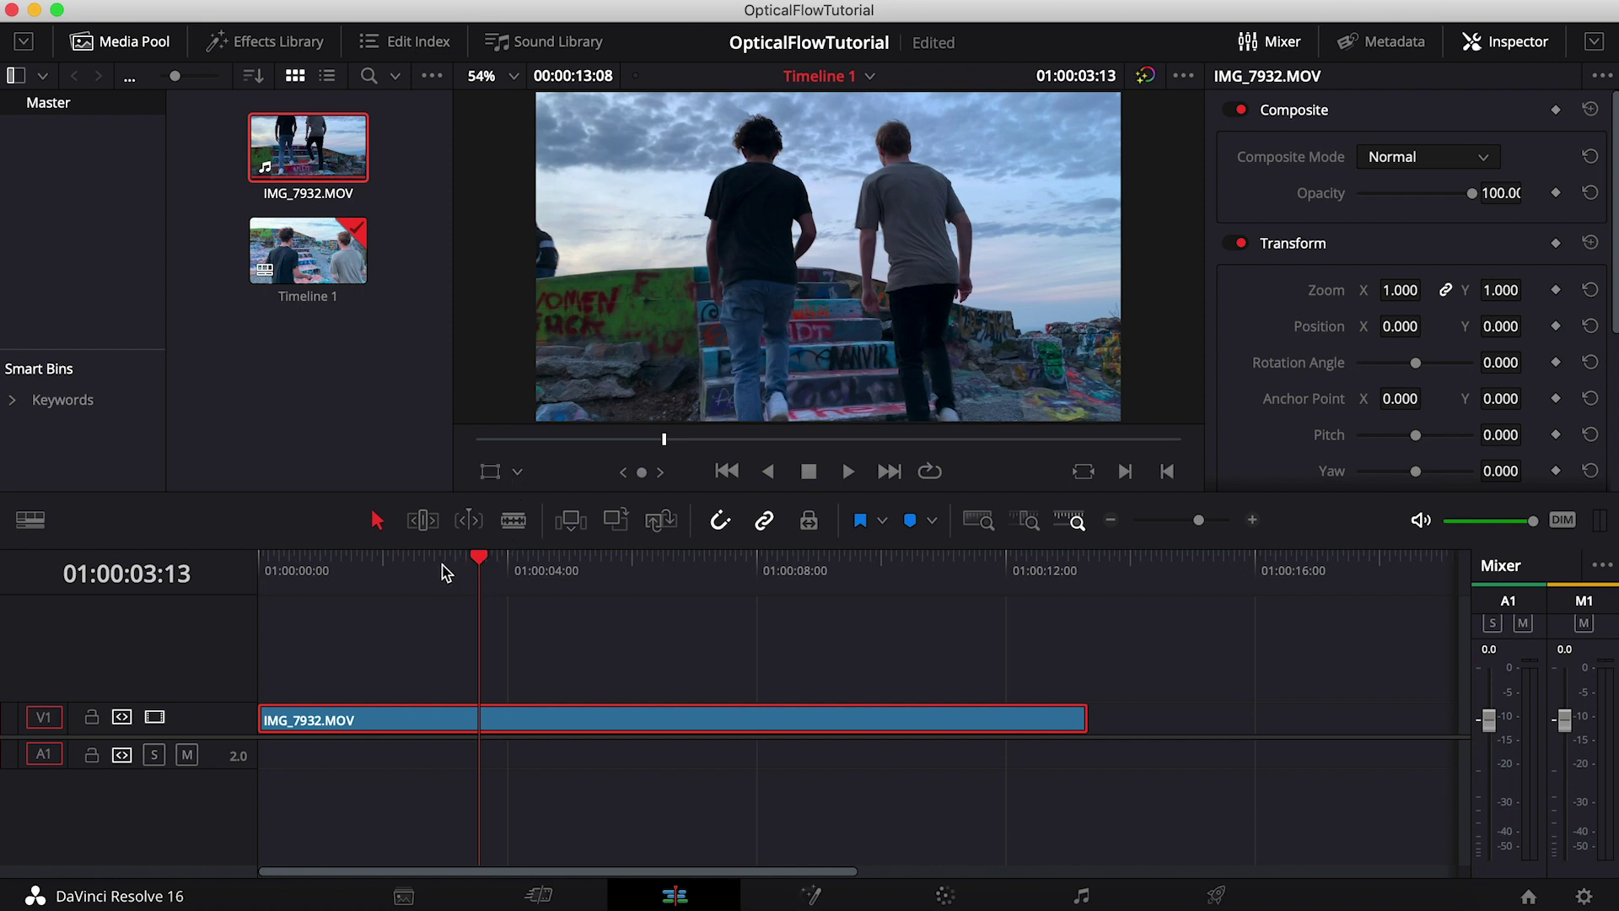
- Open the retime curve editor for the clip and enlarge it for more room
drag(478, 556, 466, 557)
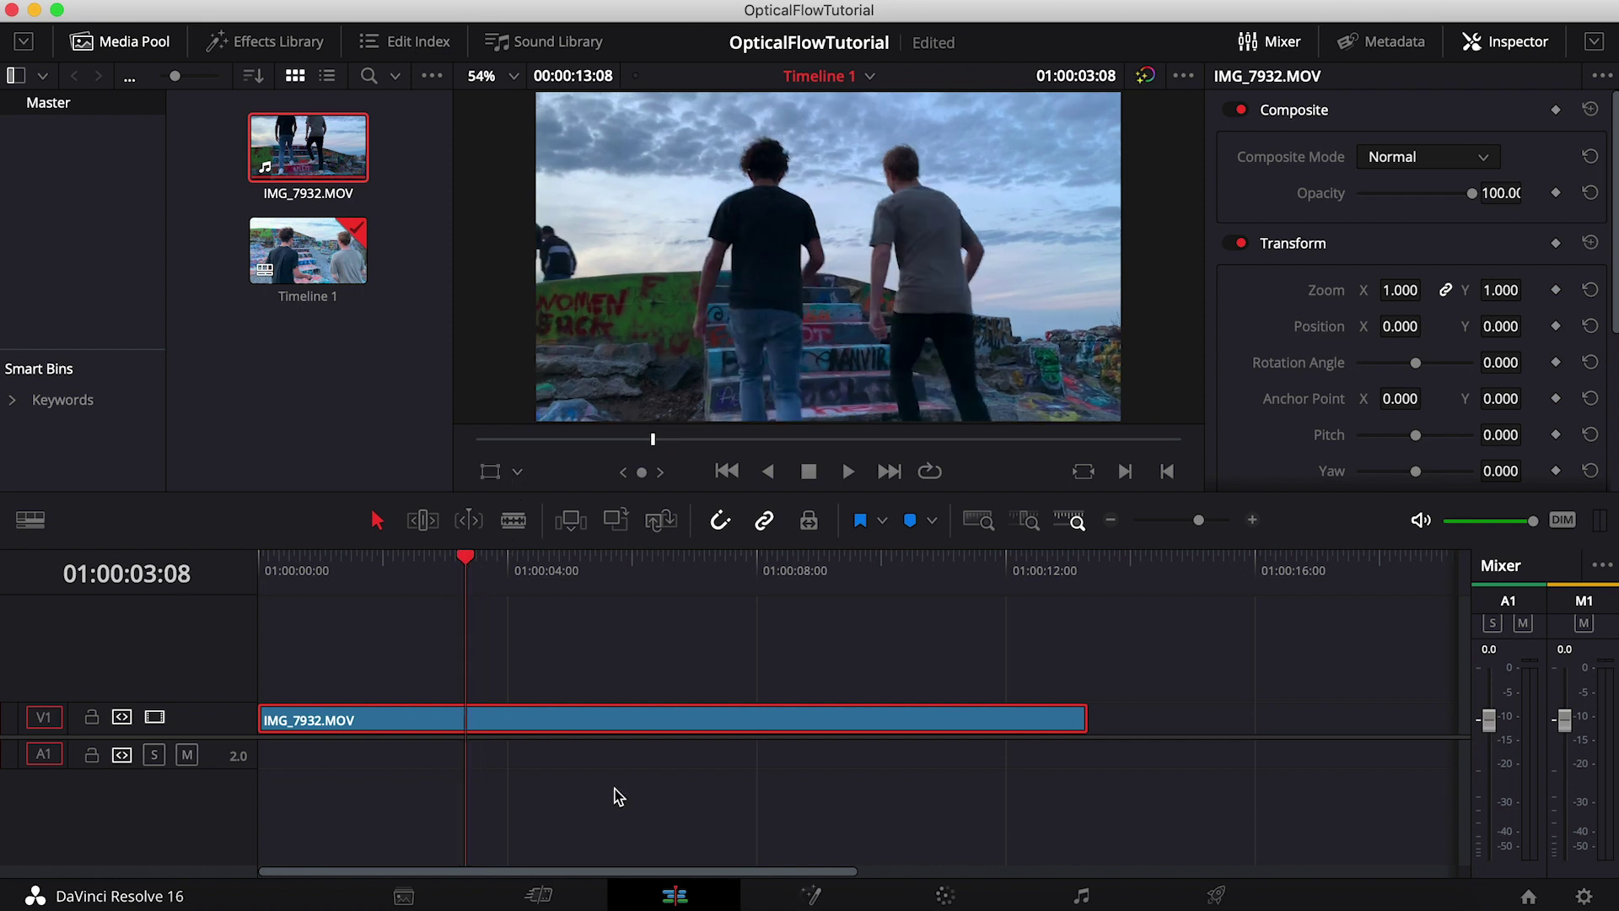
right_click(609, 723)
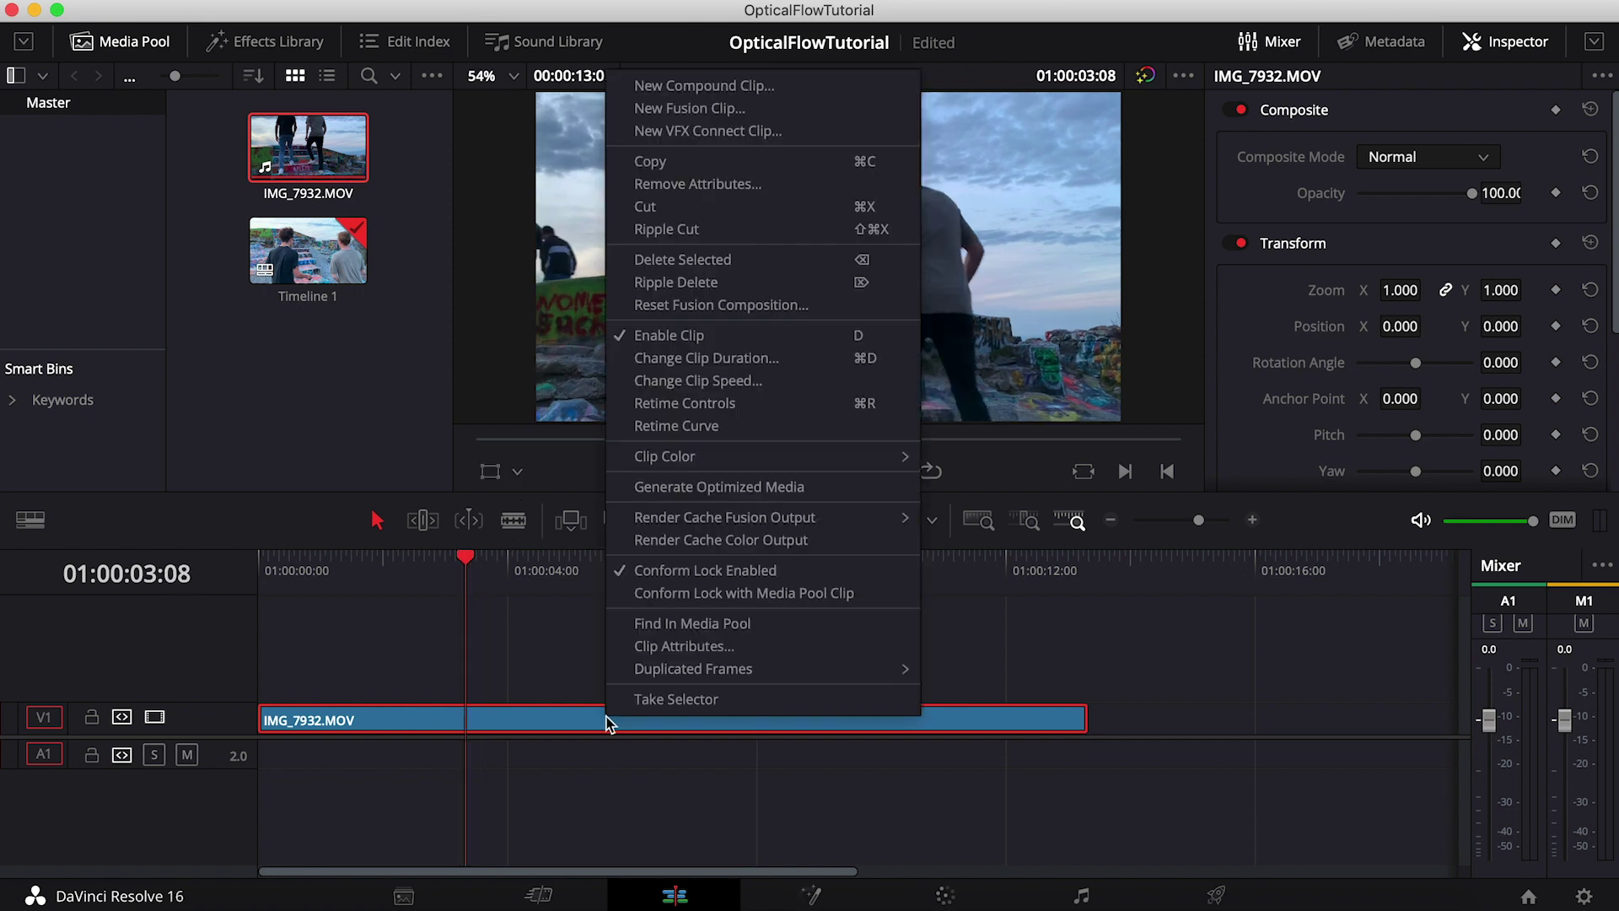
click(705, 426)
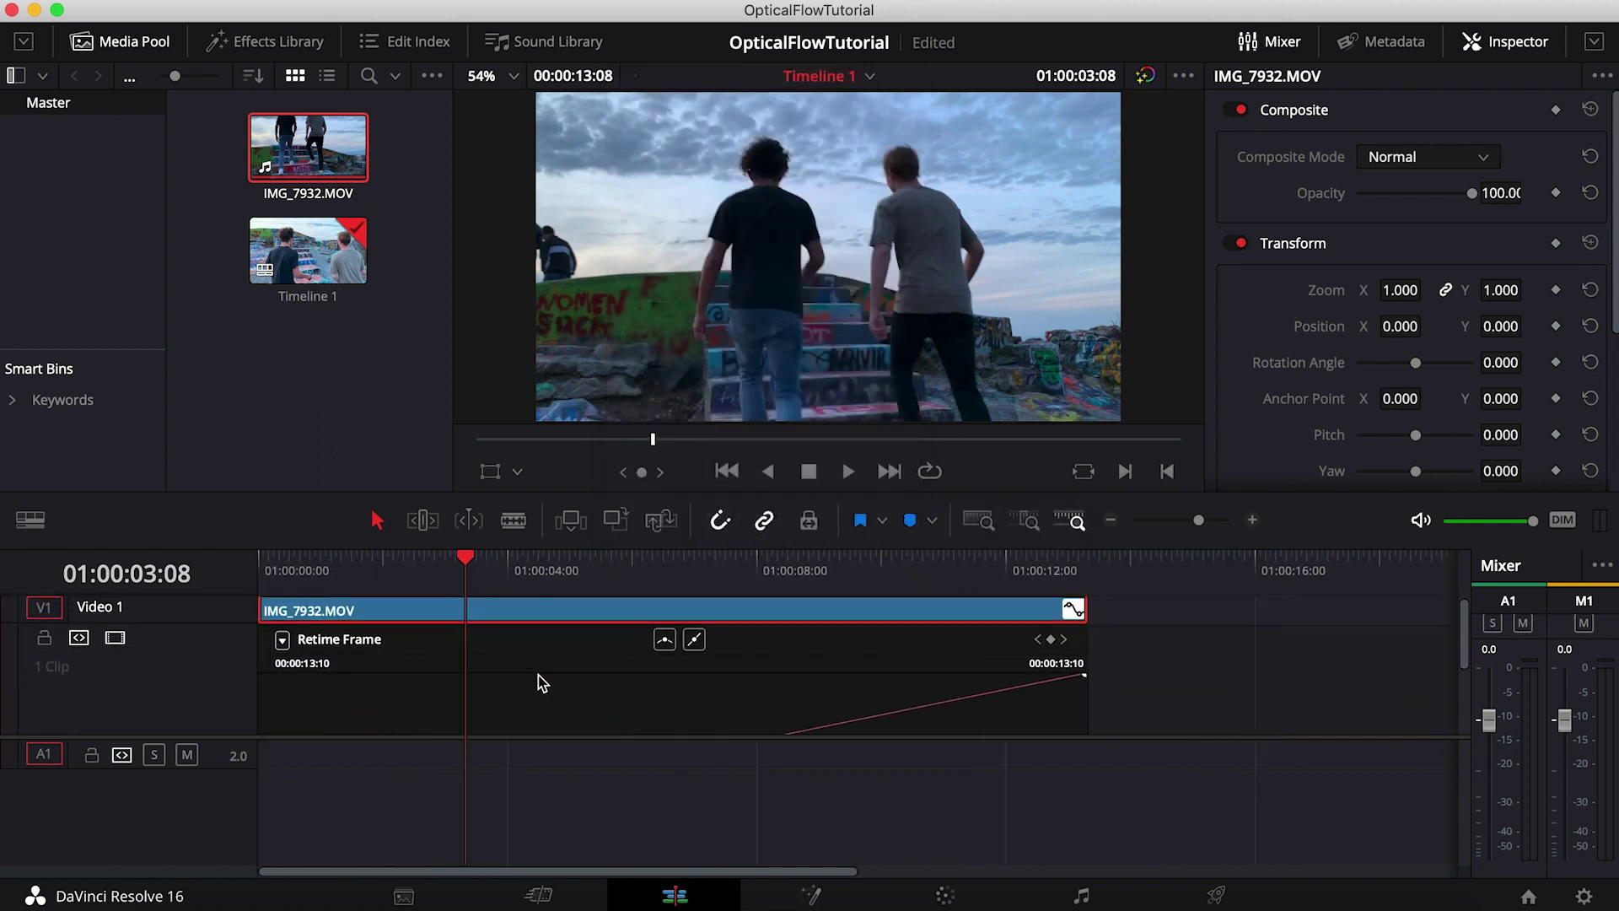
drag(515, 737, 510, 854)
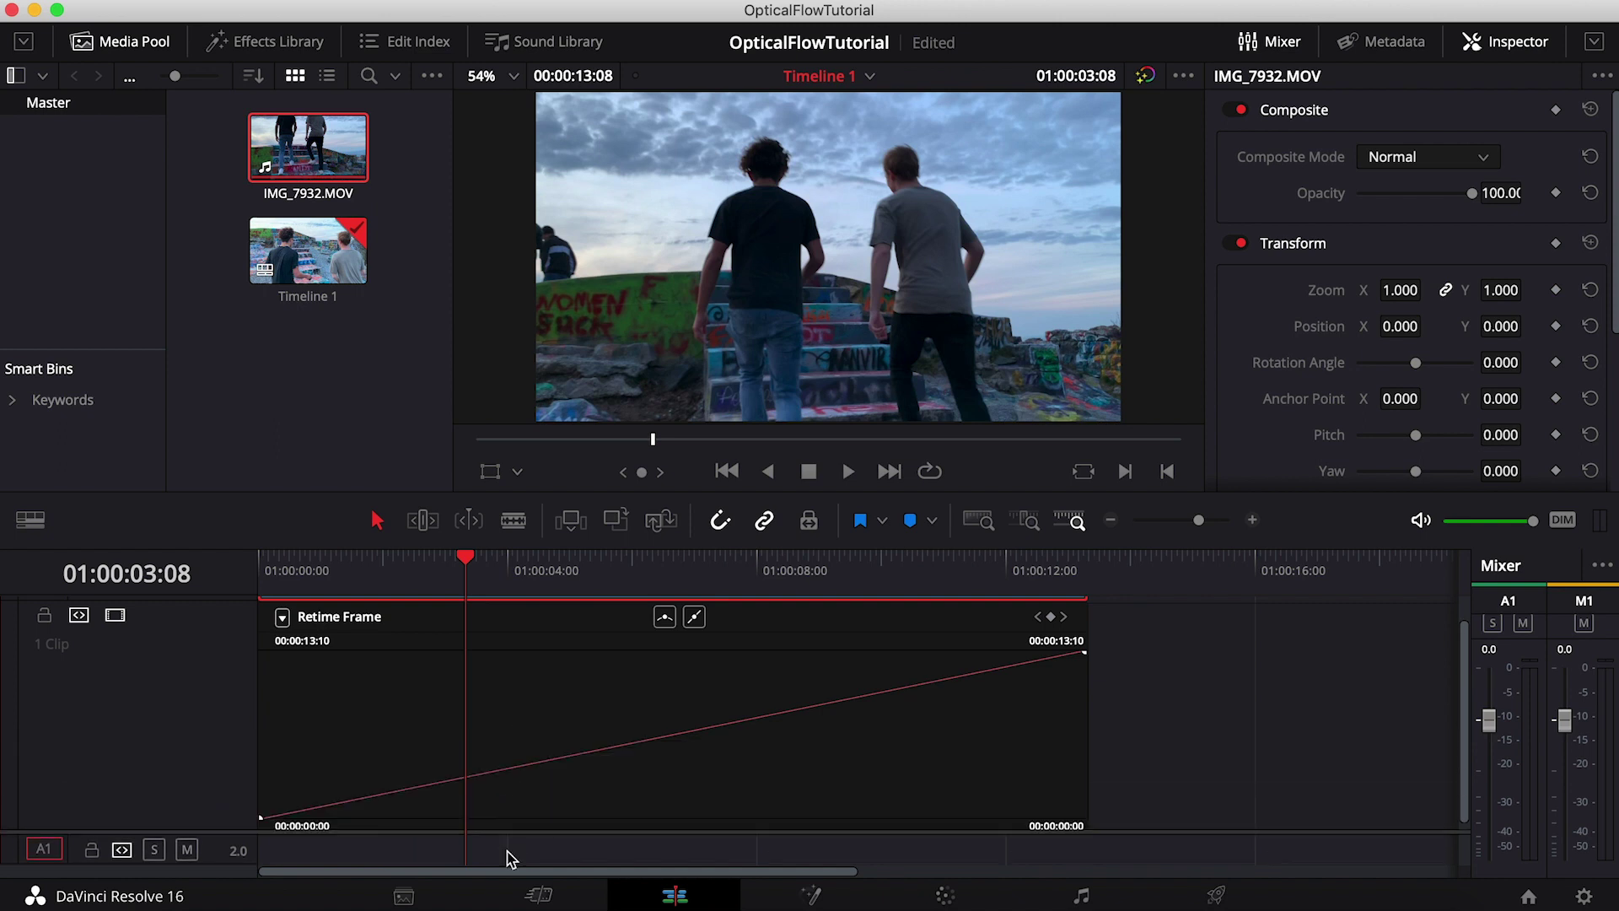
- Show only the Retime Speed curve instead of Retime Frame, a flat 300% line
click(283, 617)
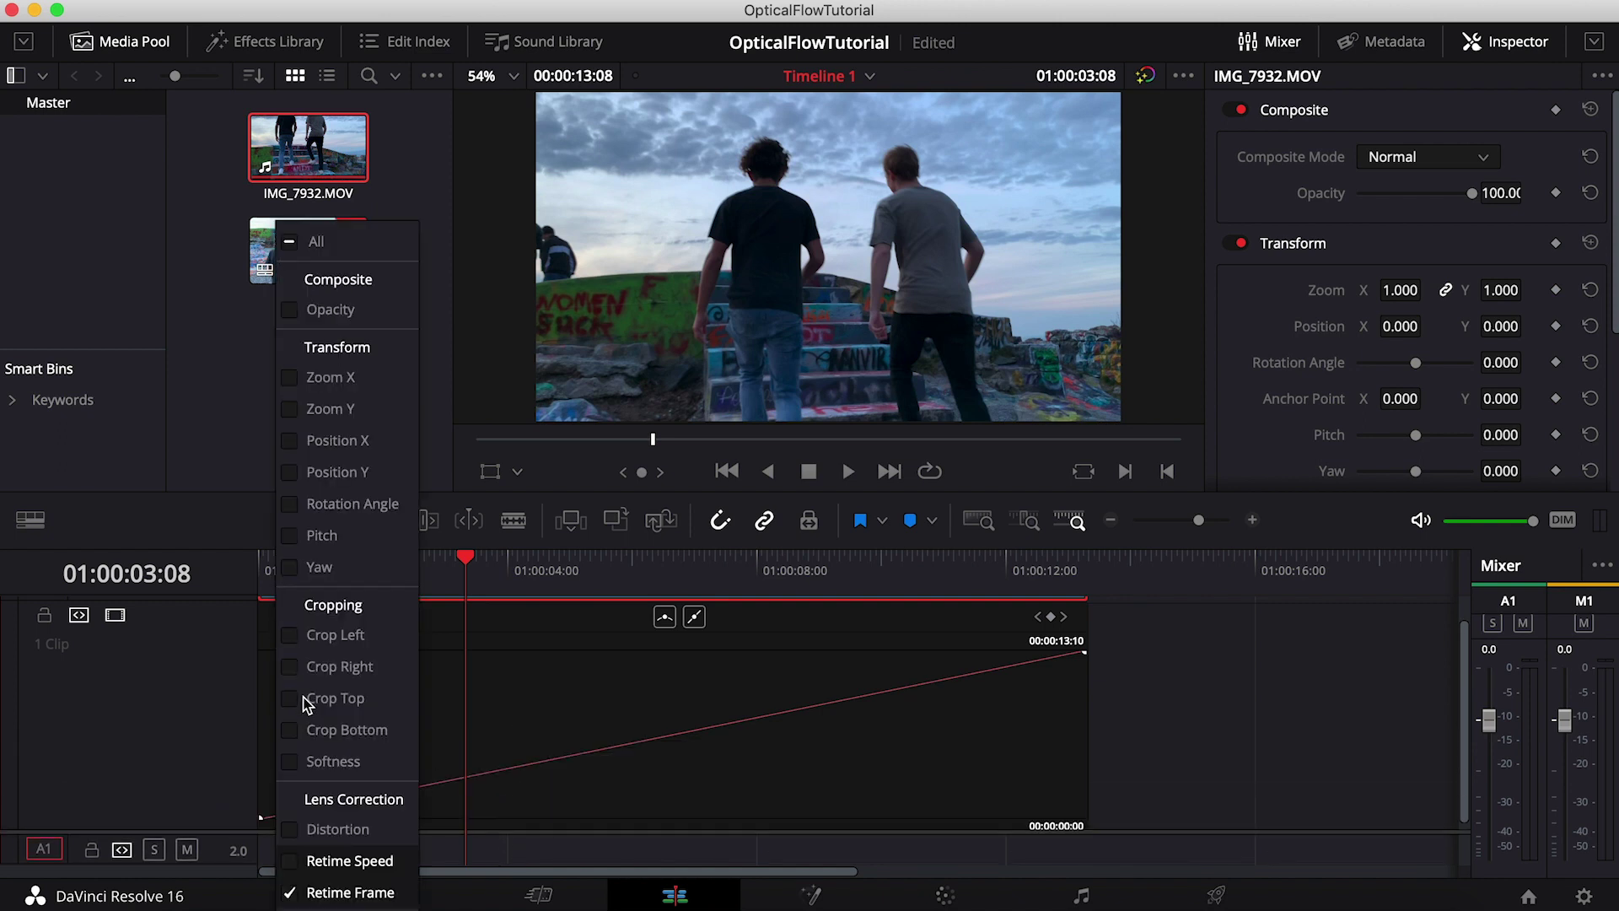
click(291, 893)
click(290, 860)
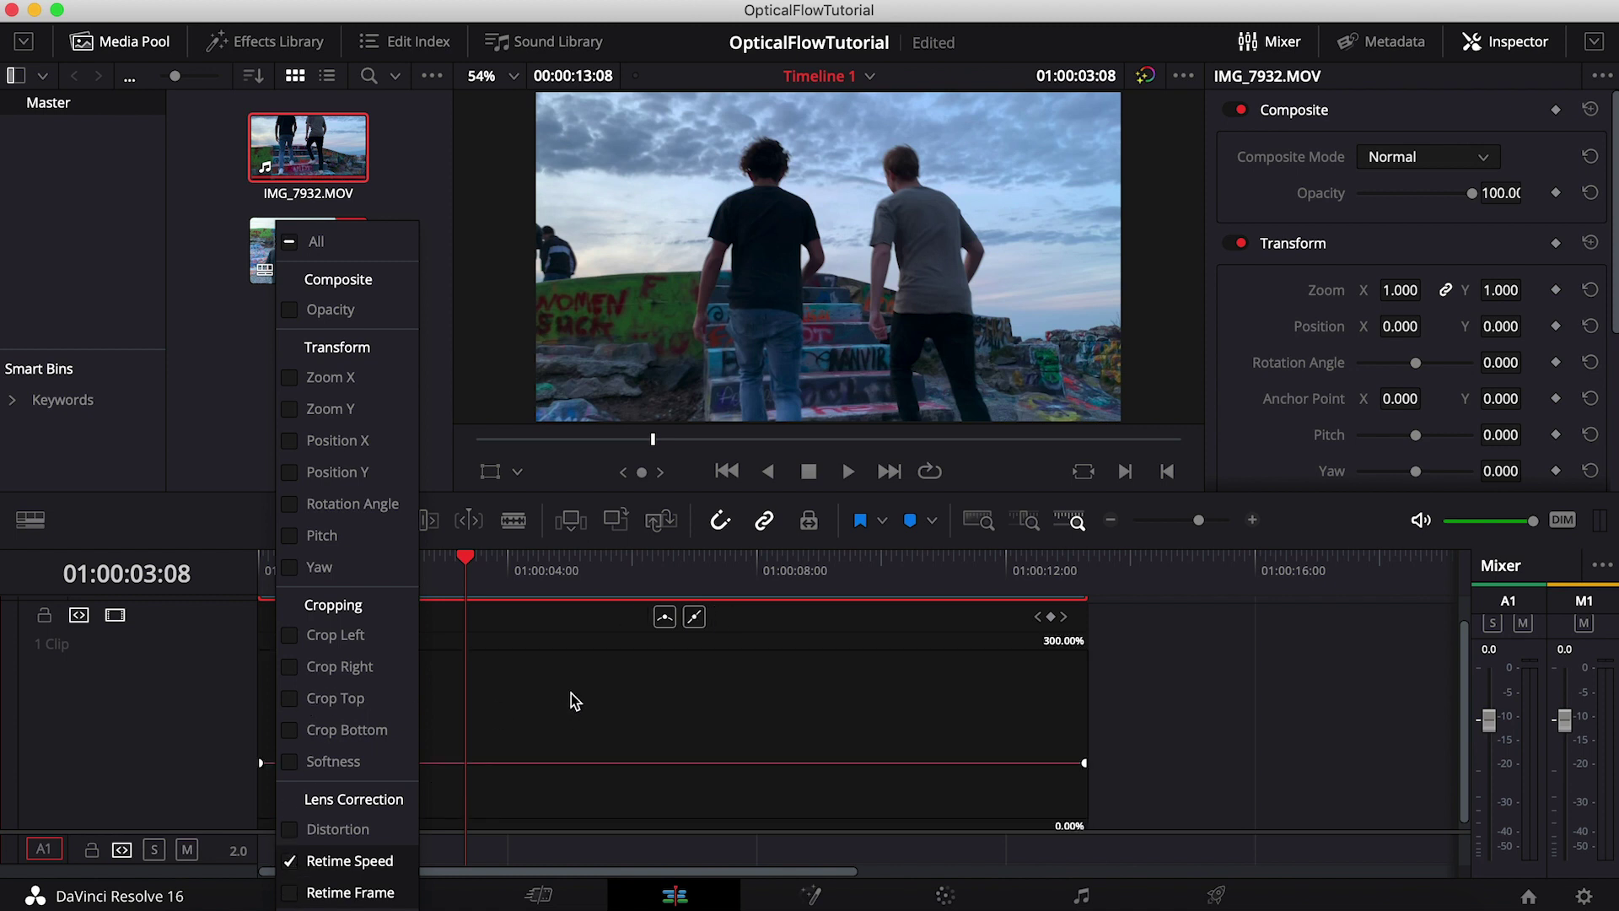
click(589, 640)
- Add a speed keyframe and pull the following section of the Retime Speed curve down to about 41%
mouse_move(466, 559)
mouse_down()
mouse_move(540, 570)
mouse_move(443, 578)
mouse_up()
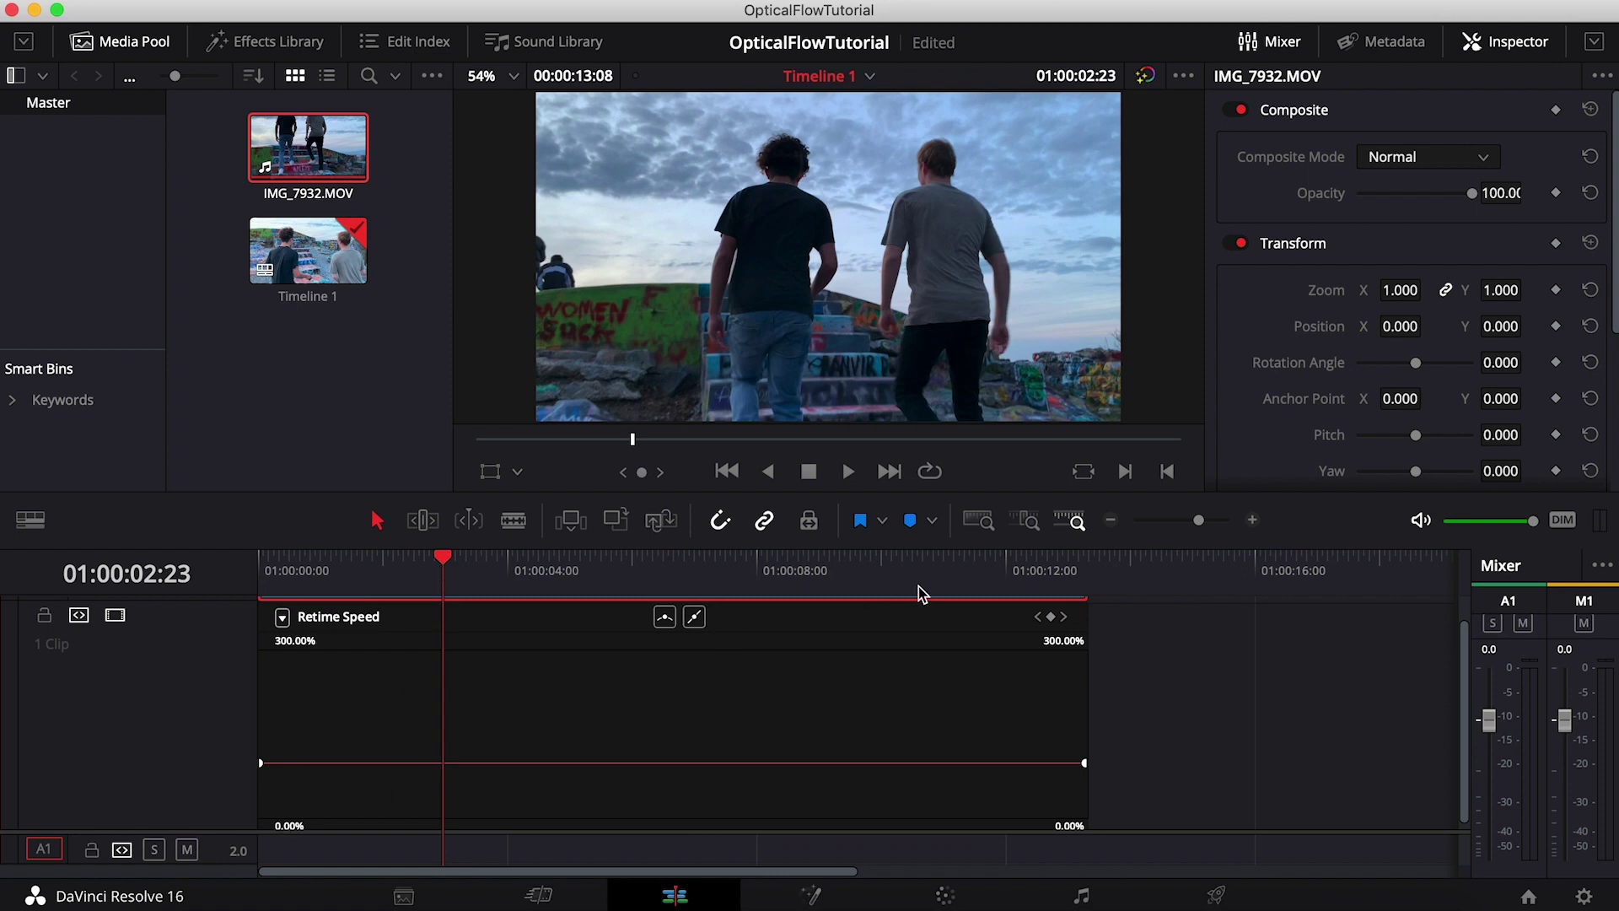
click(1050, 617)
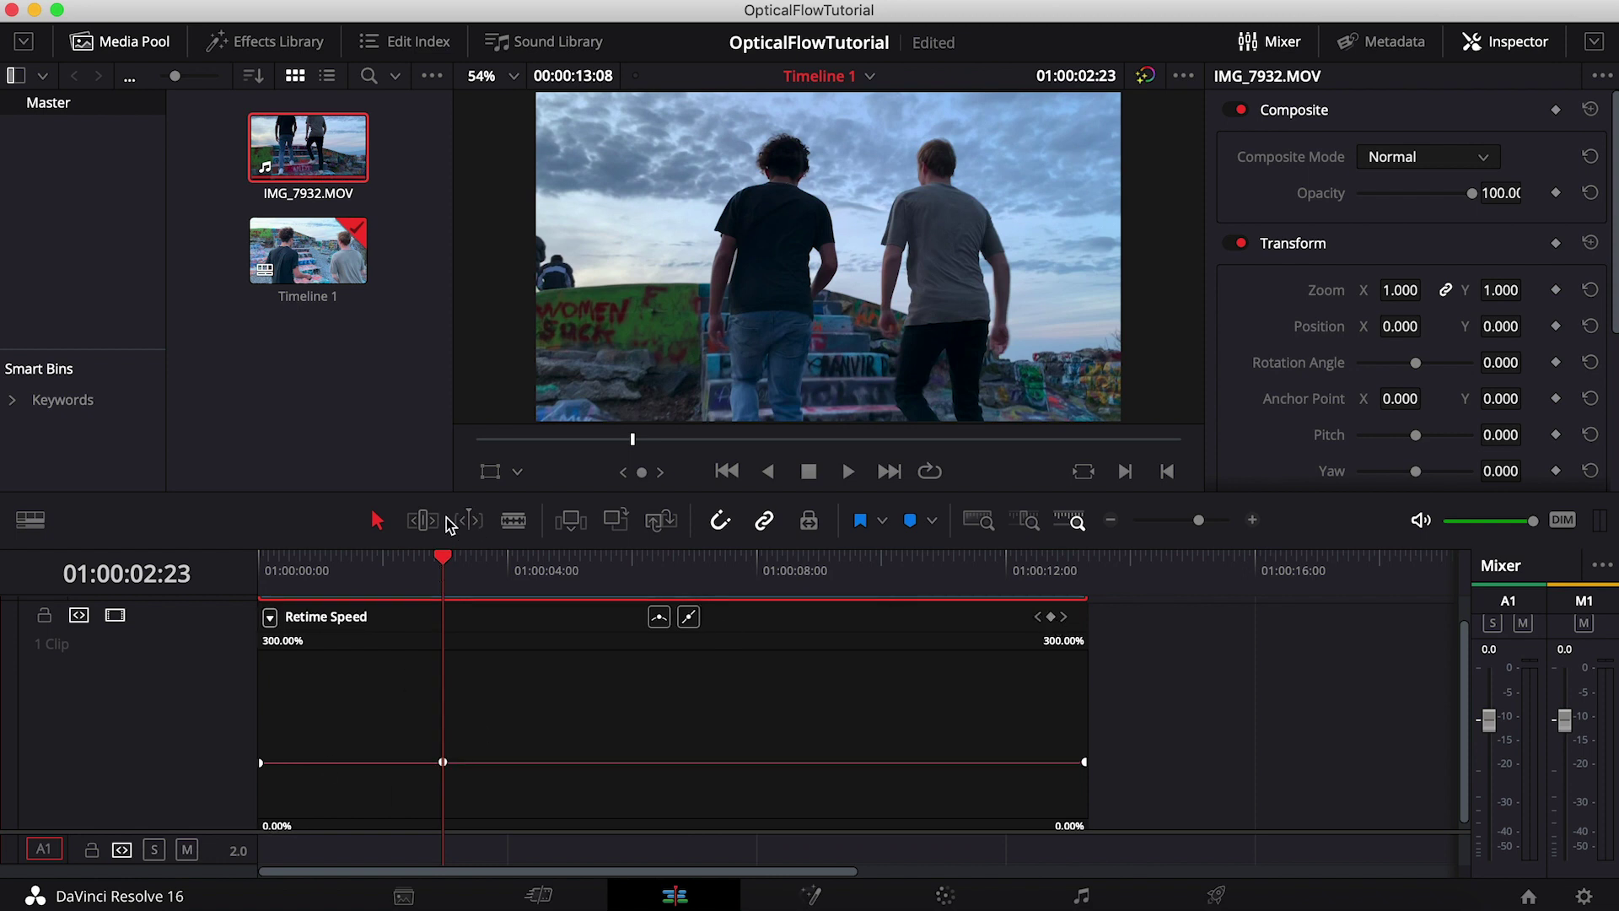
drag(443, 557, 549, 560)
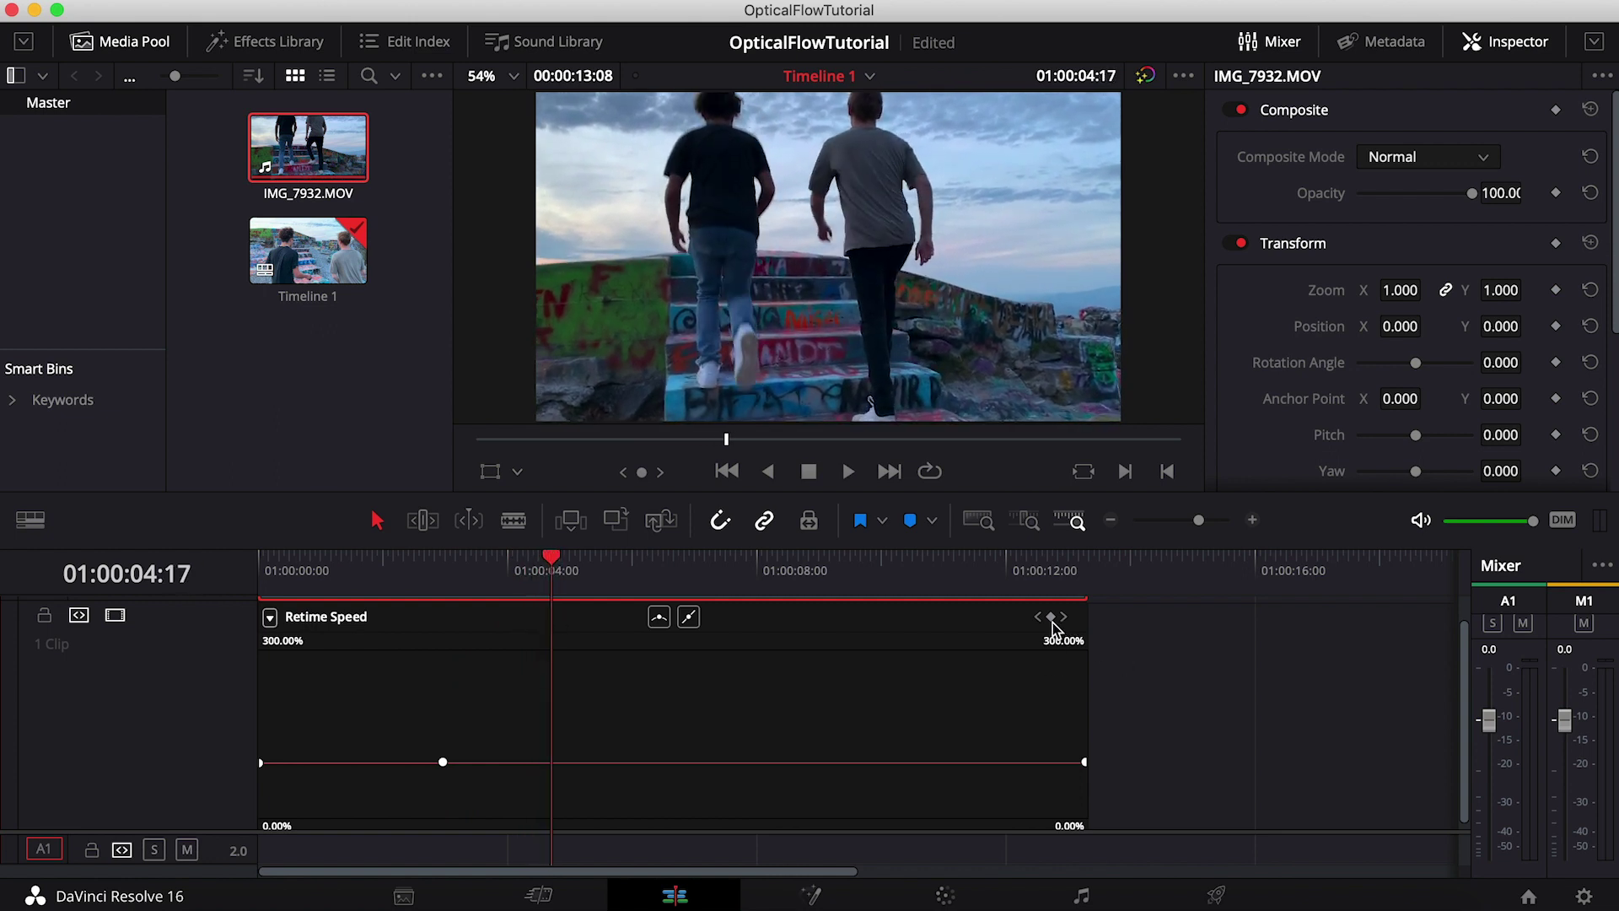
mouse_move(488, 762)
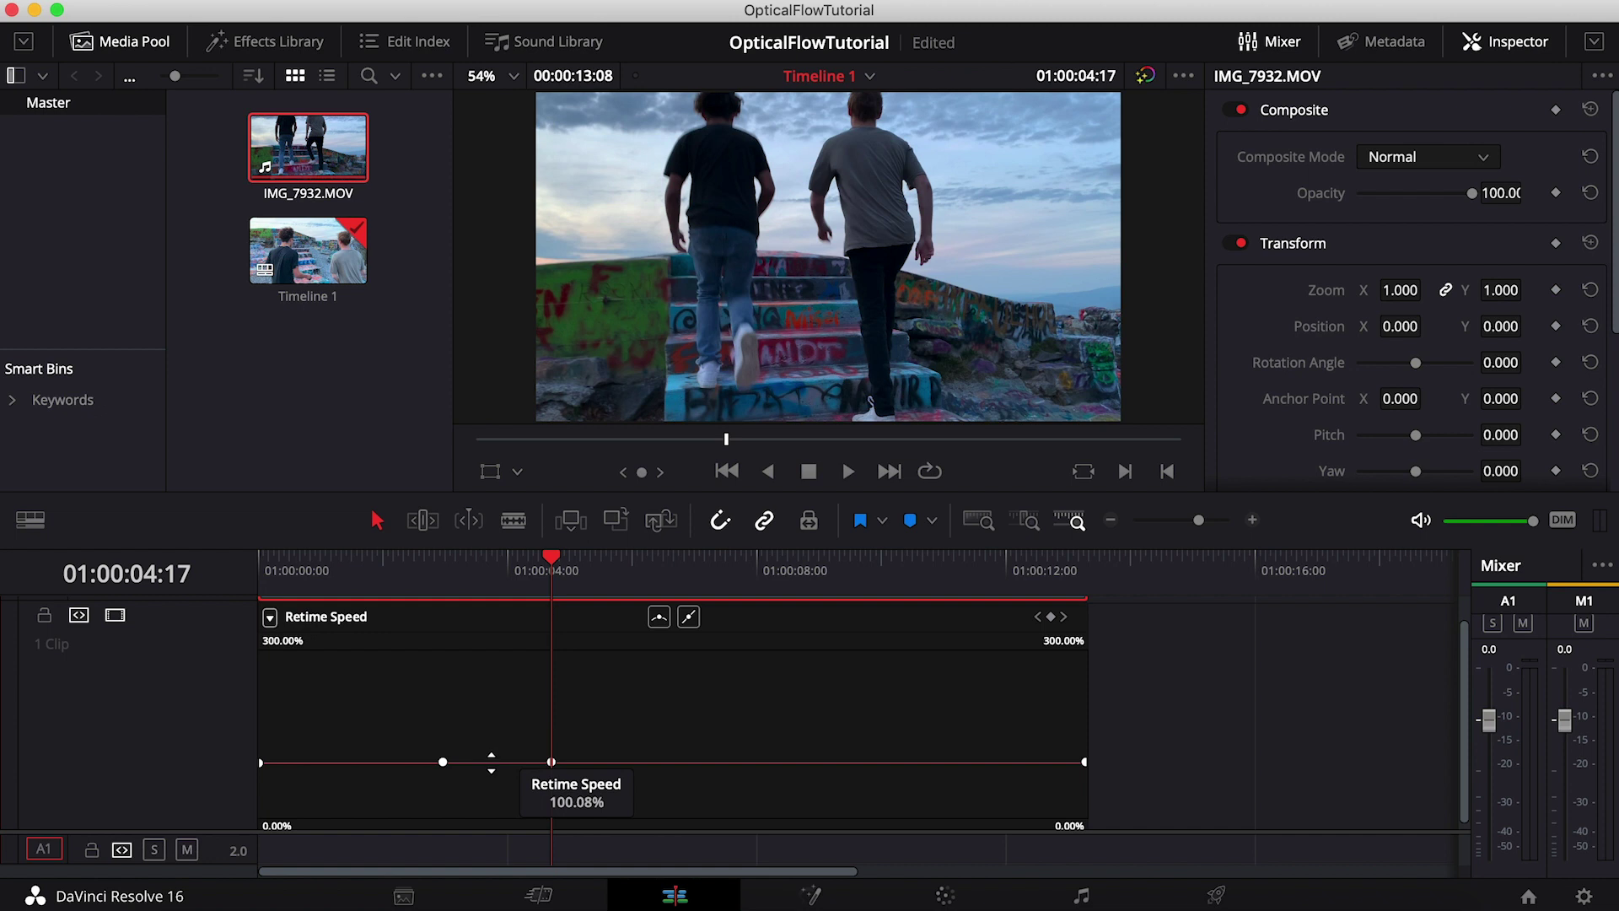
drag(491, 761, 473, 904)
drag(516, 790, 507, 855)
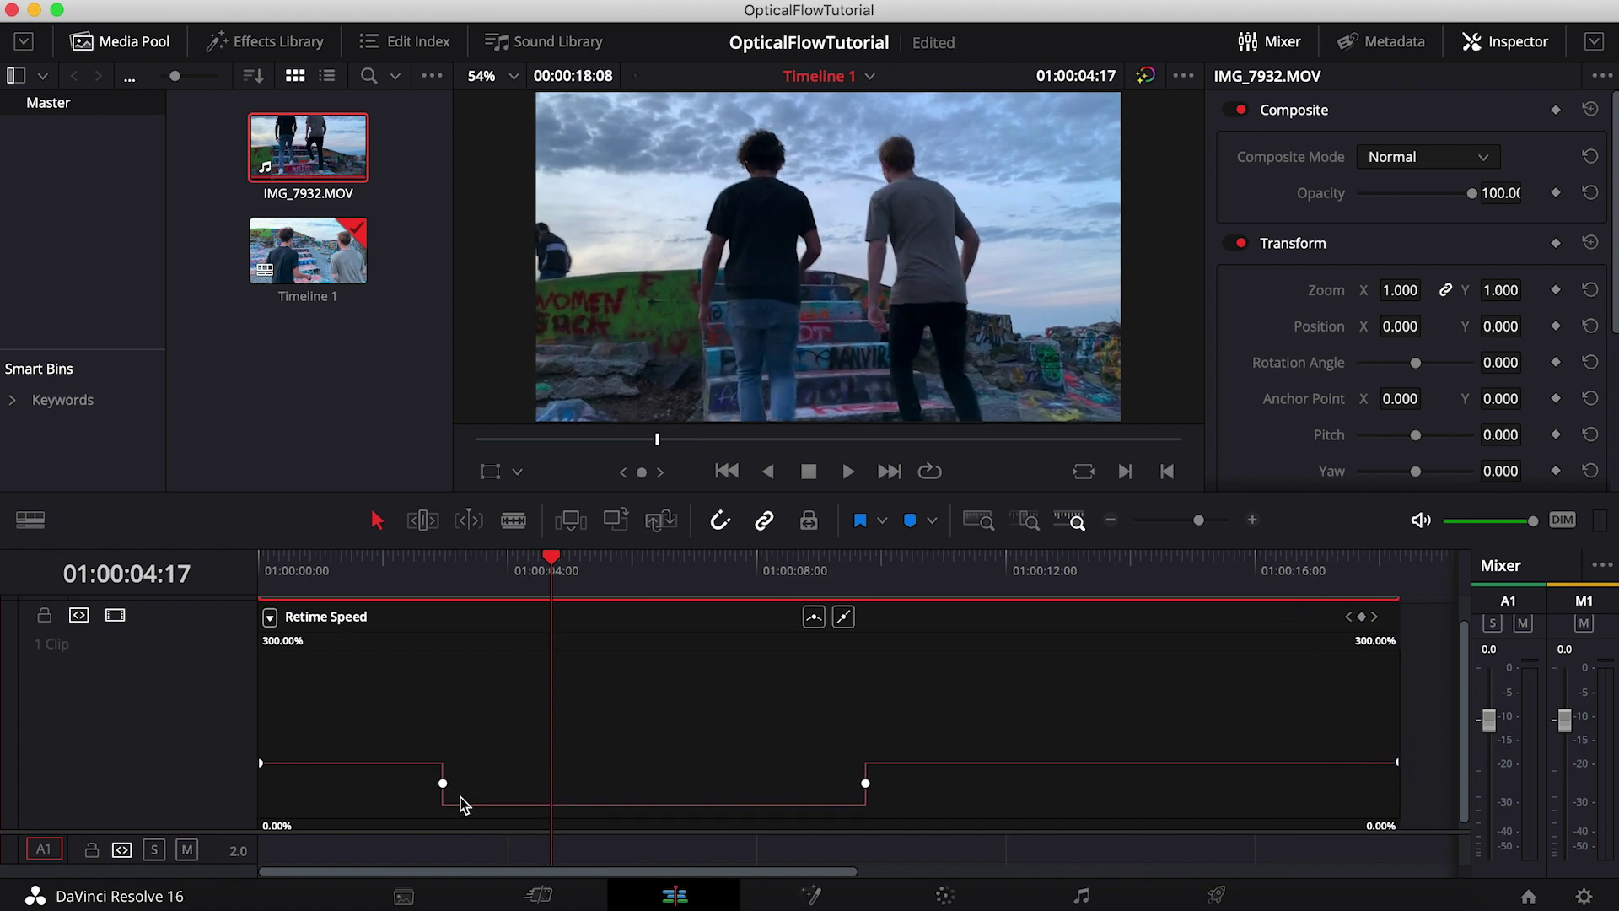
- Ease both speed keyframes into curves and lengthen the first keyframe's easing
click(814, 619)
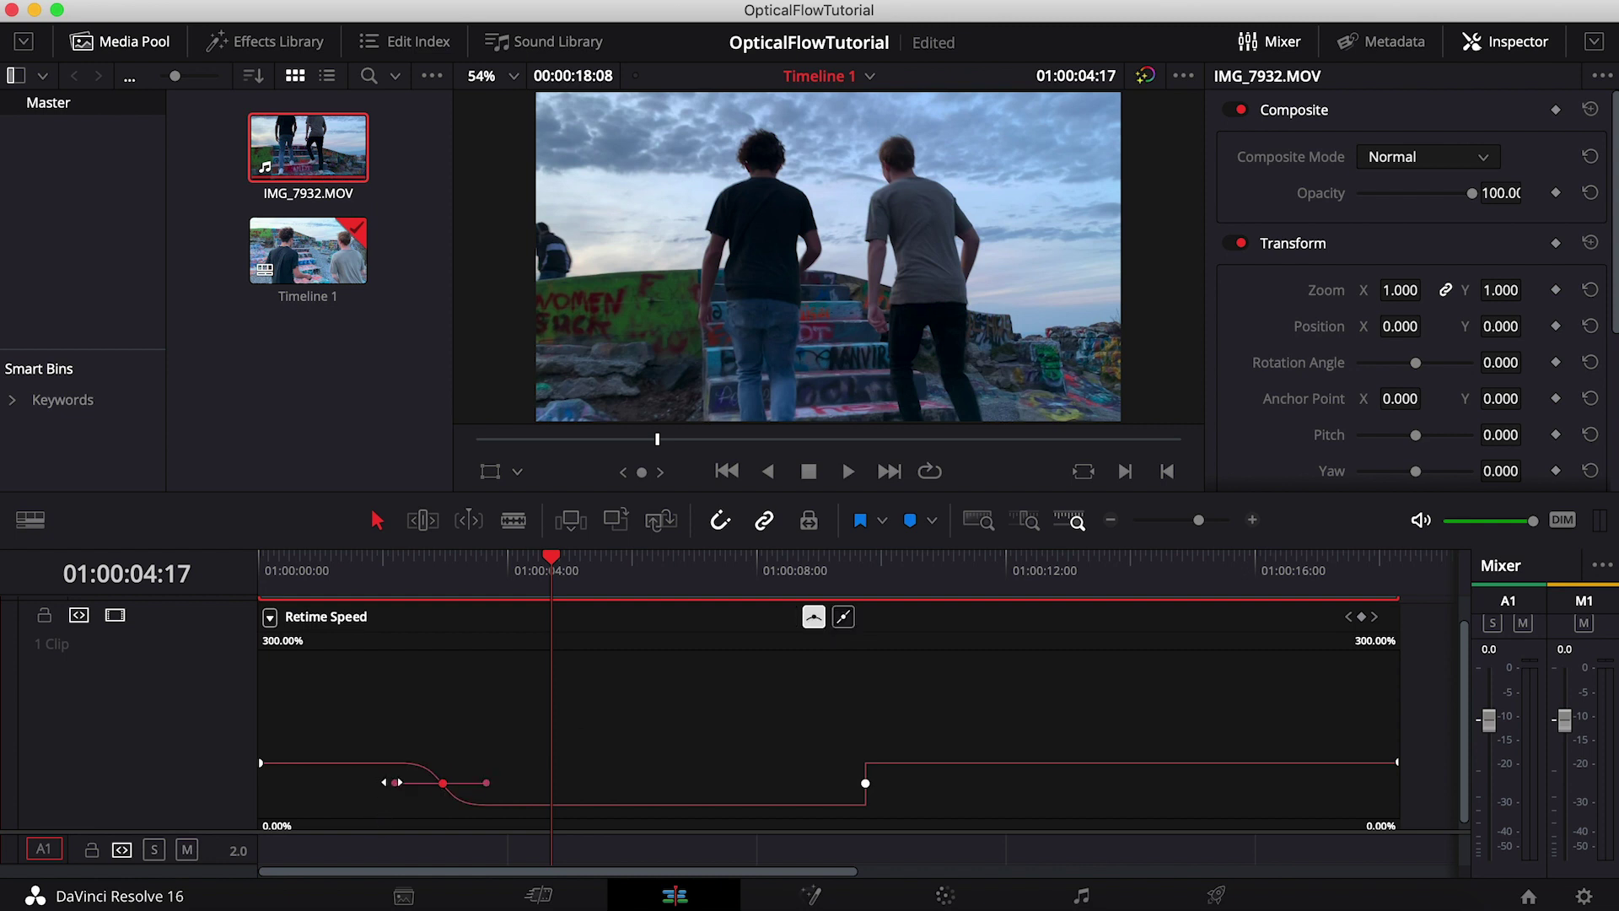
drag(387, 783, 382, 783)
click(866, 783)
click(814, 617)
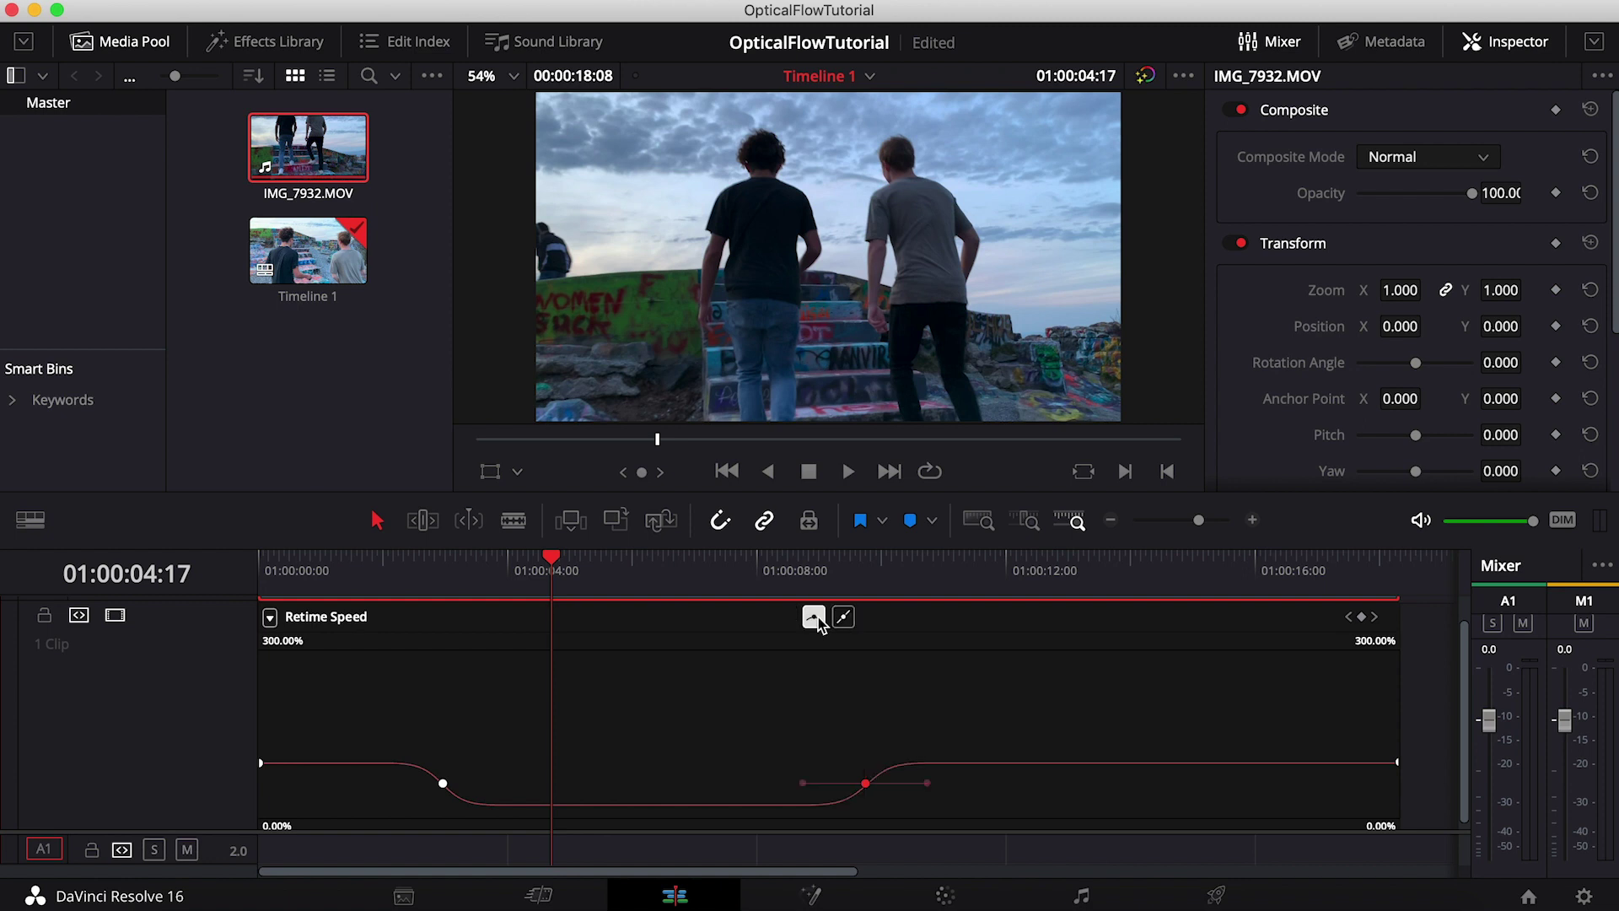
- Widen the second keyframe's ease out of slow motion and play the ramp from before it
click(943, 795)
click(866, 784)
drag(925, 785, 945, 782)
drag(552, 563, 402, 571)
key(space)
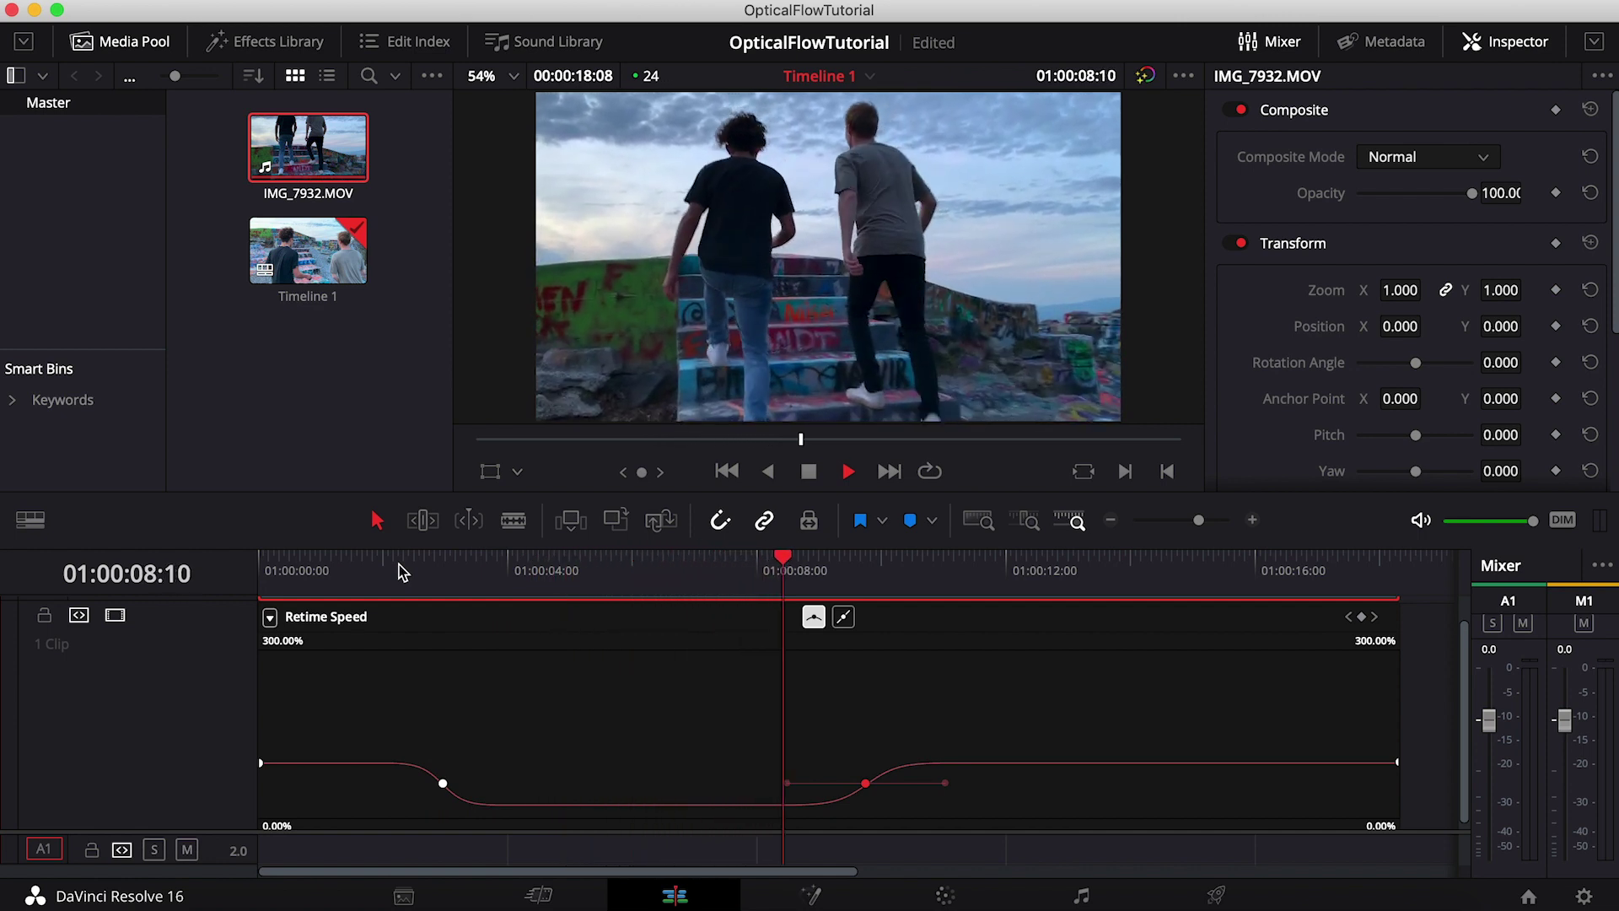
- Stop playback and hide the clip's retime curve editor
key(space)
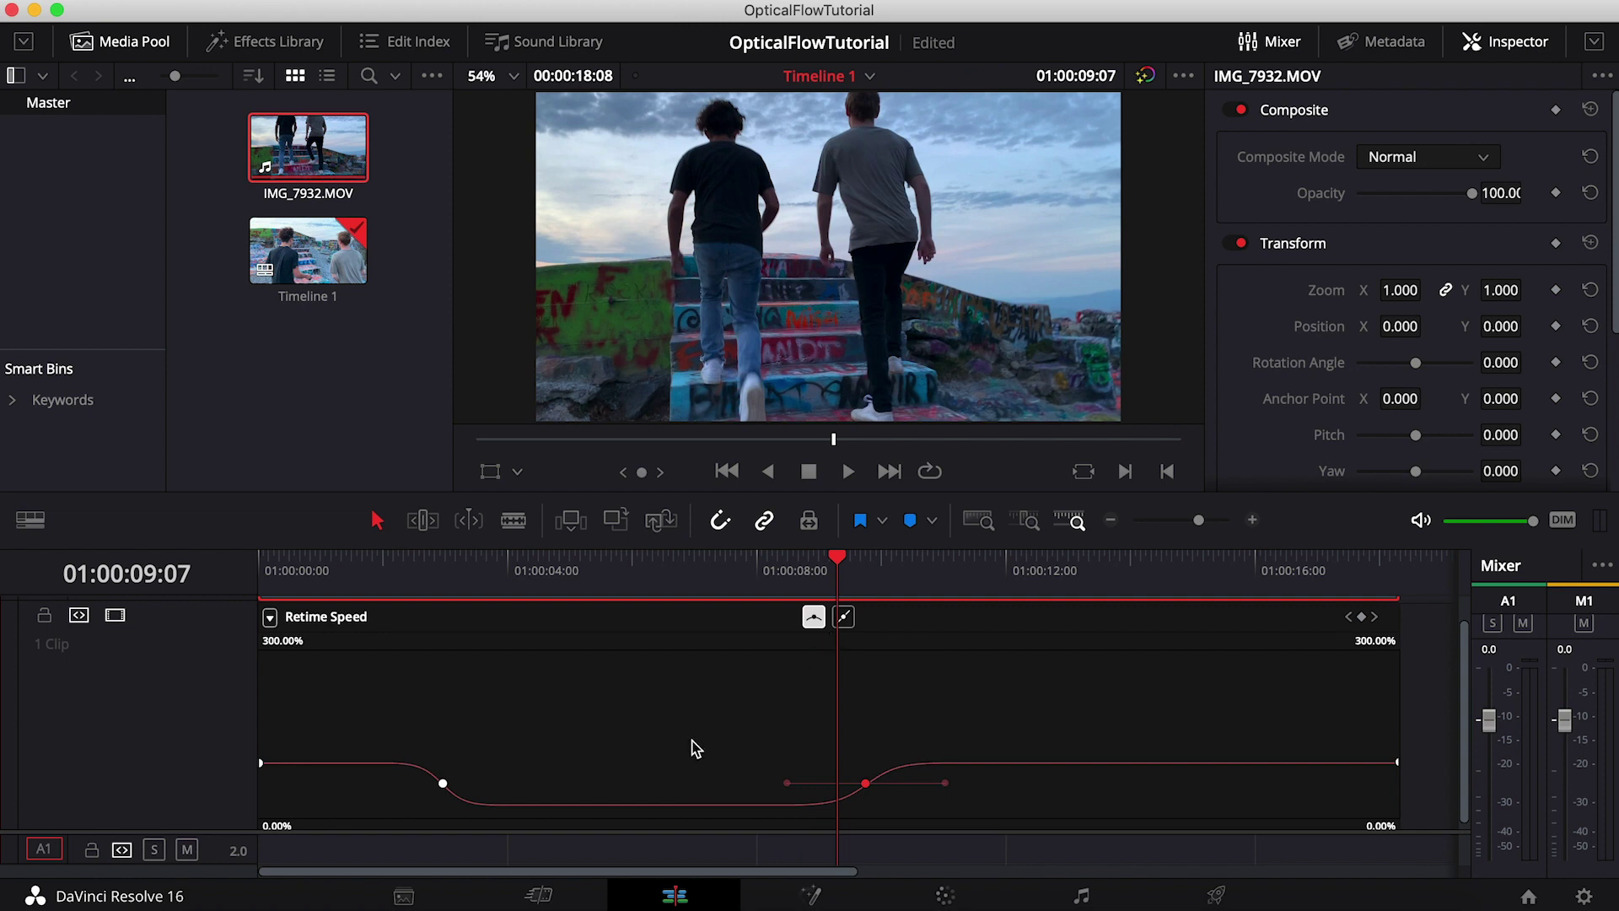
scroll(687, 734, up, 1)
right_click(670, 631)
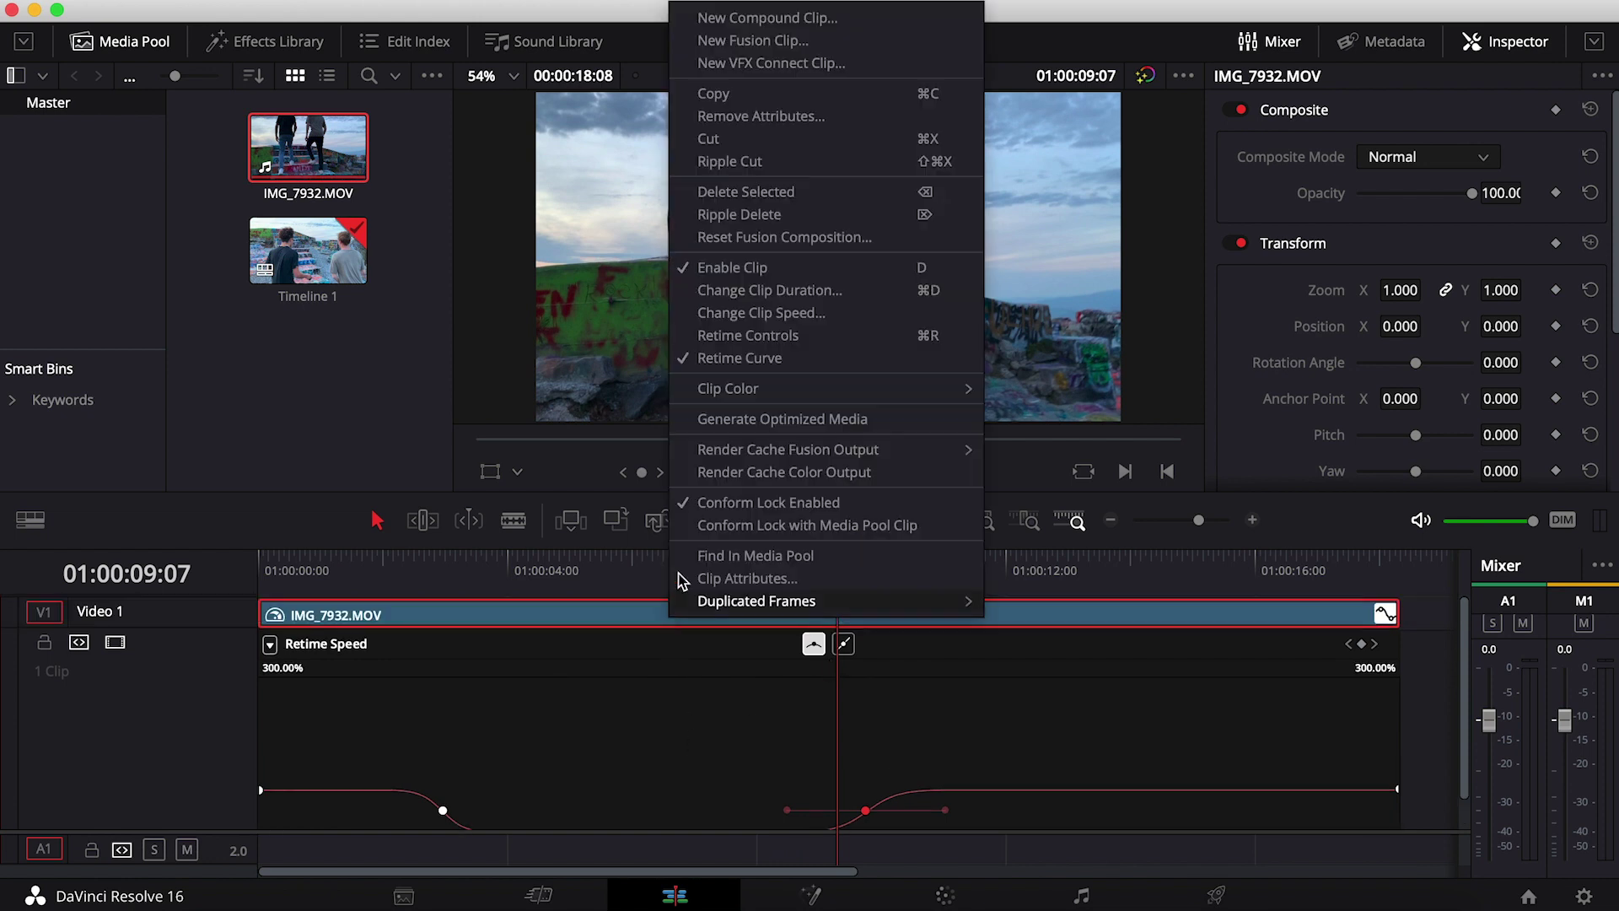
click(756, 363)
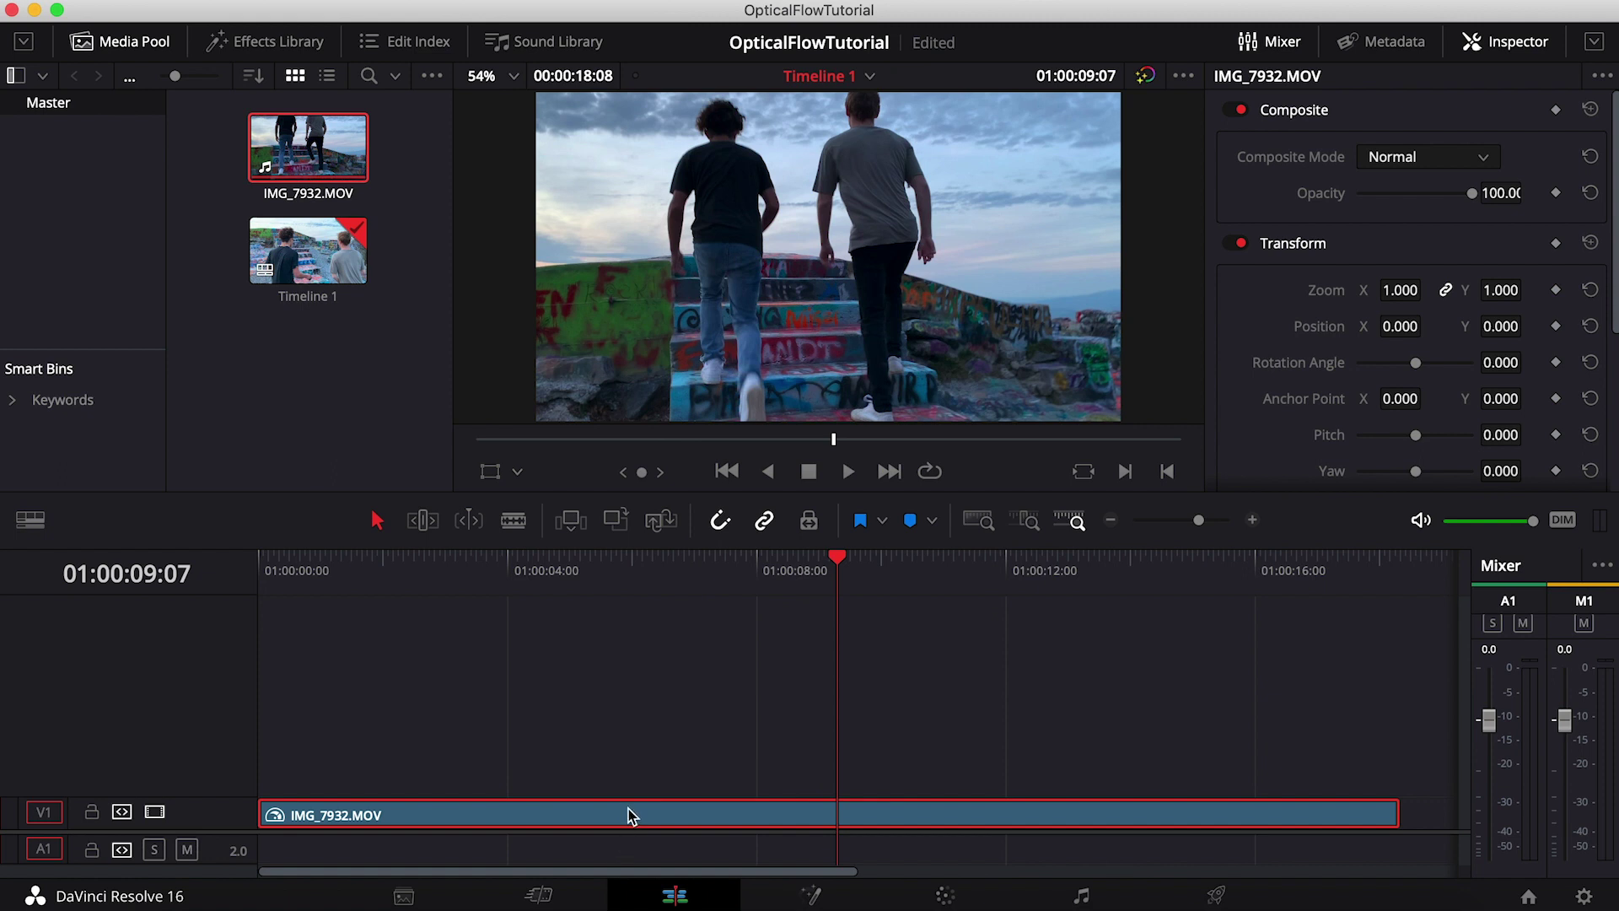
- In the Inspector's Retime And Scaling, set Retime Process to Optical Flow
scroll(1346, 274, down, 5)
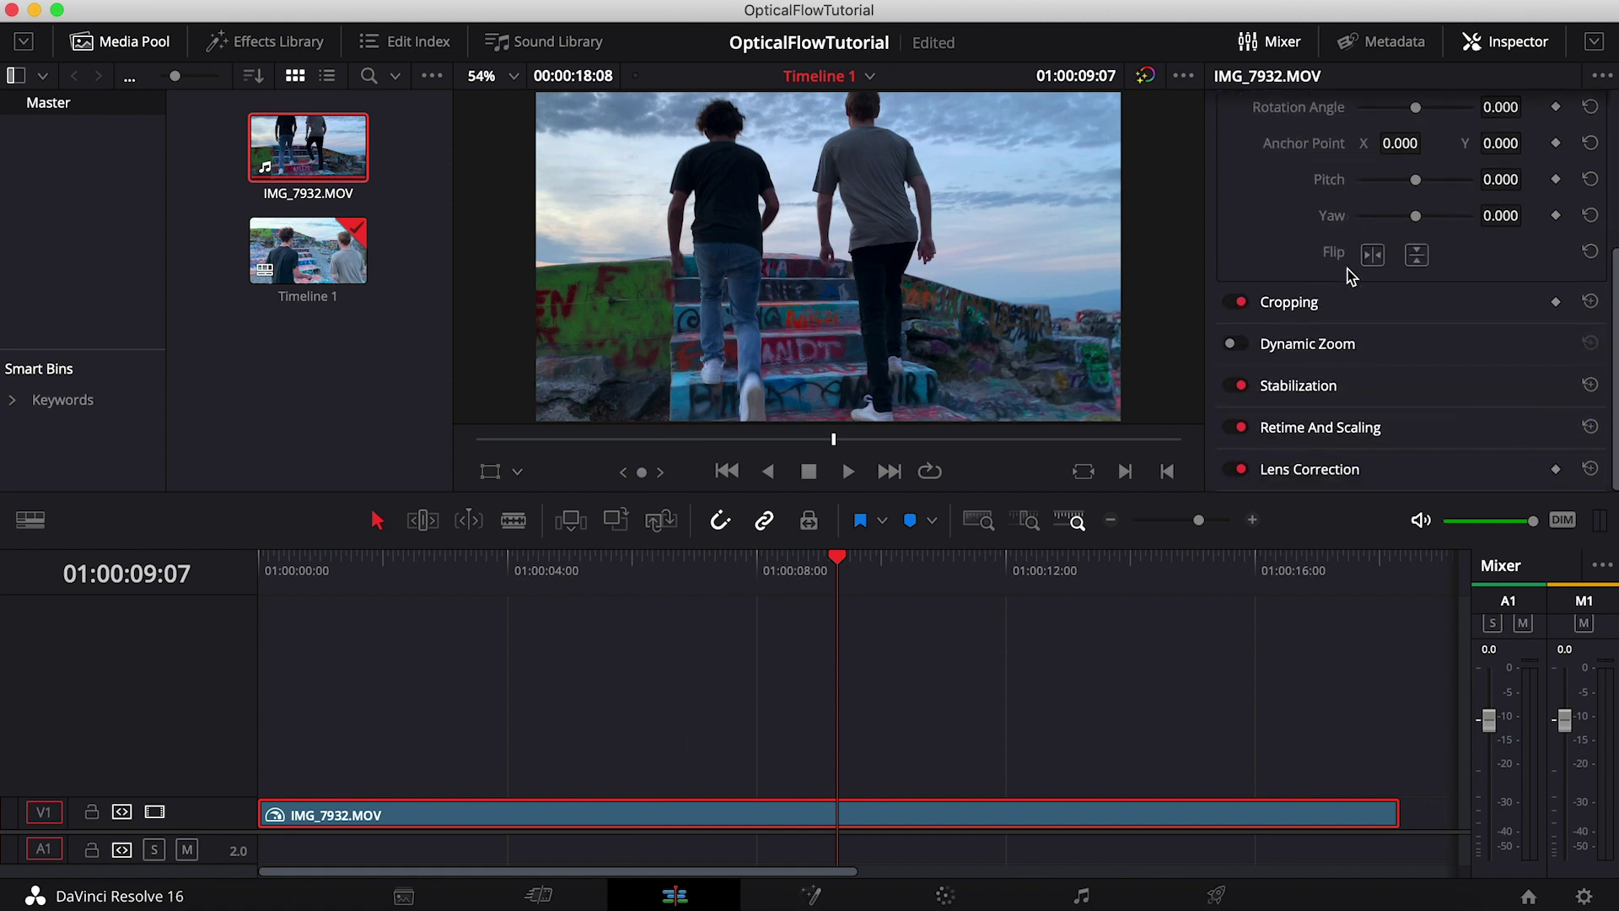
click(1401, 436)
scroll(1401, 436, down, 3)
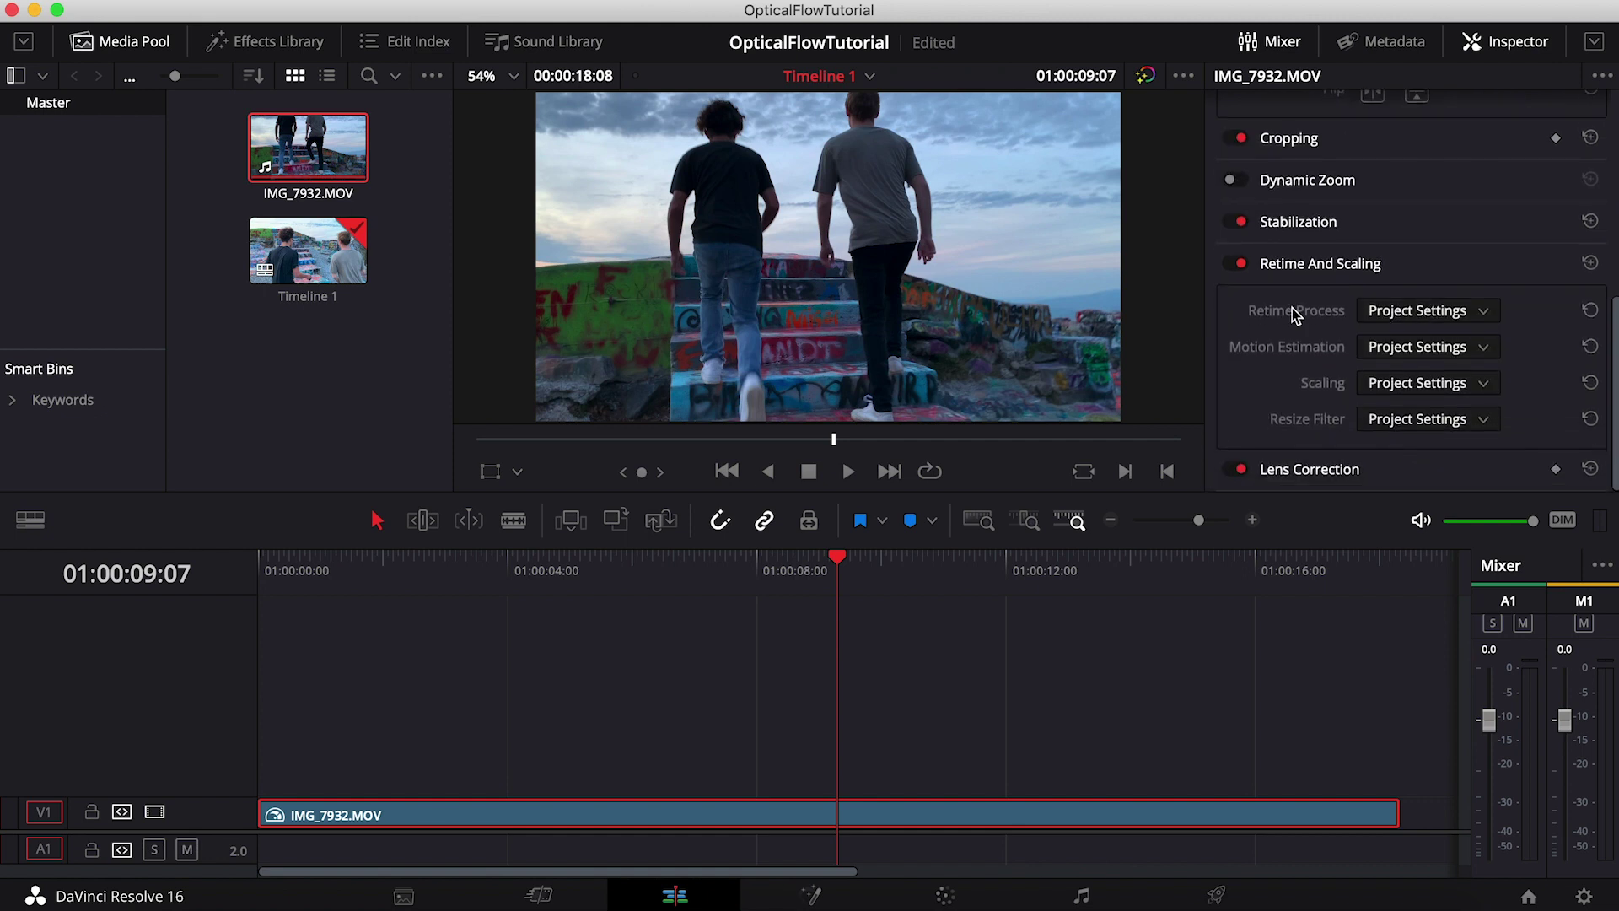
click(1390, 312)
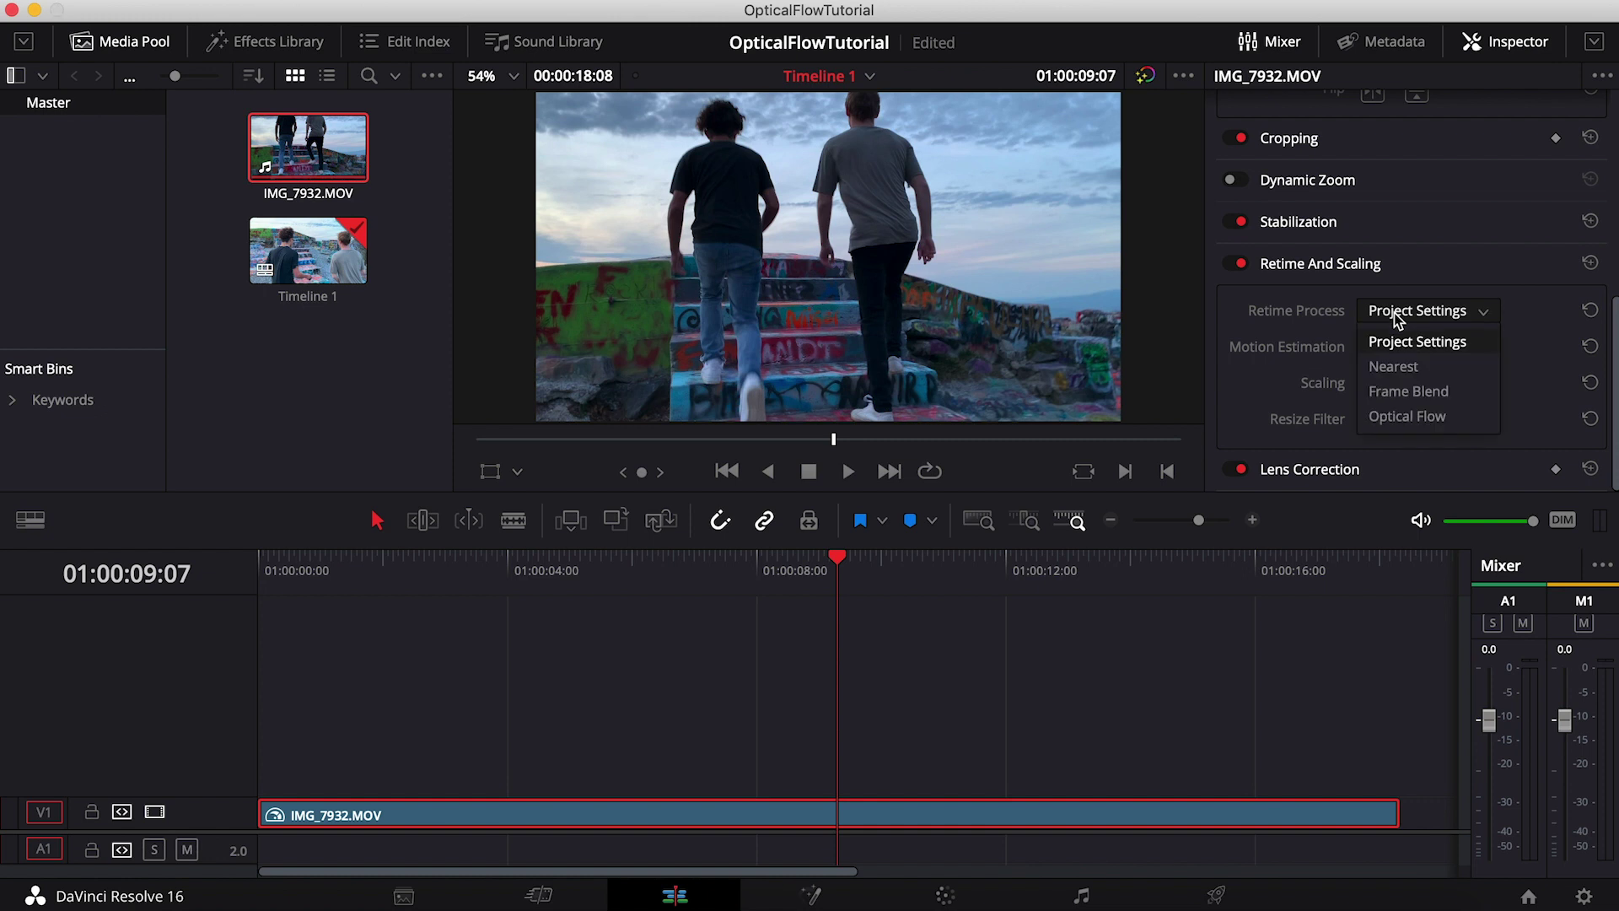
click(1398, 417)
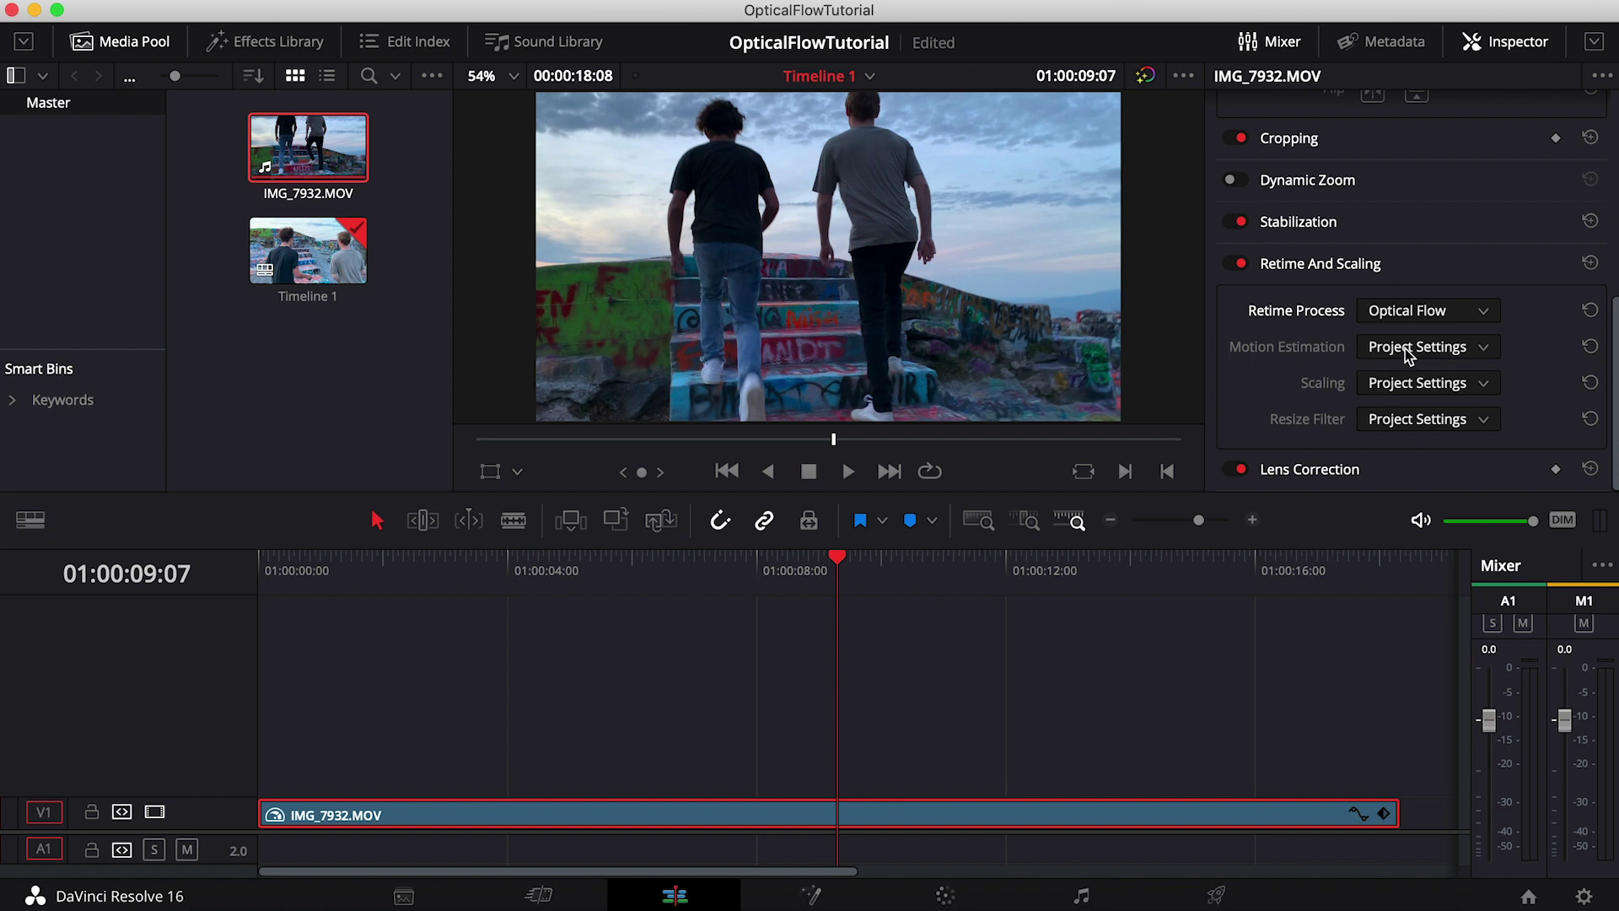
click(1407, 350)
click(1402, 314)
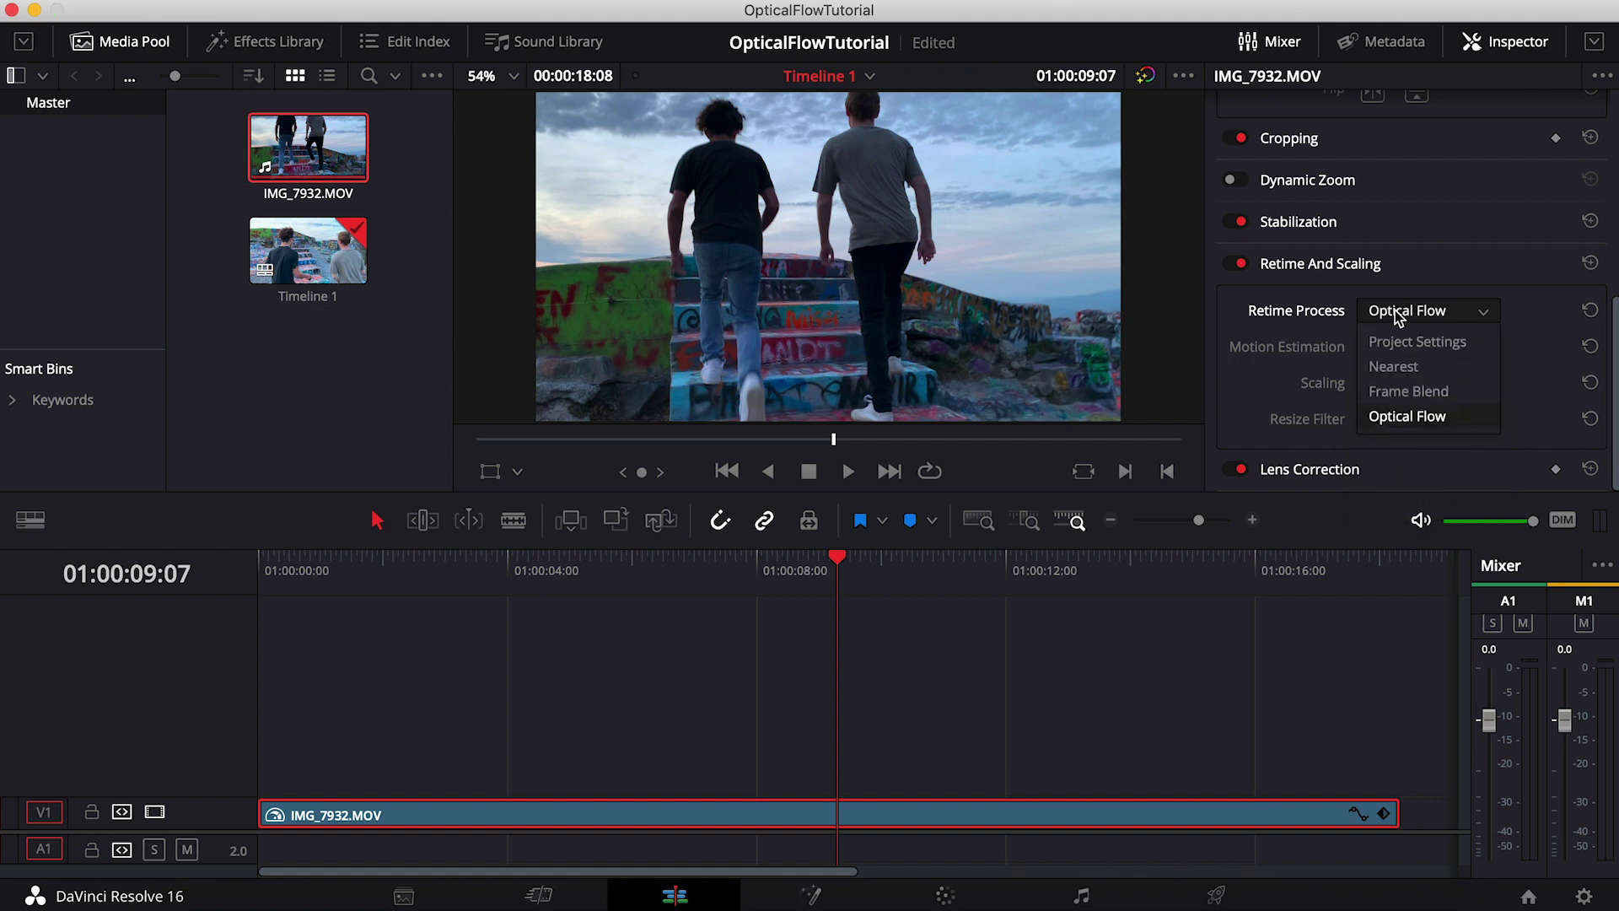
click(1410, 416)
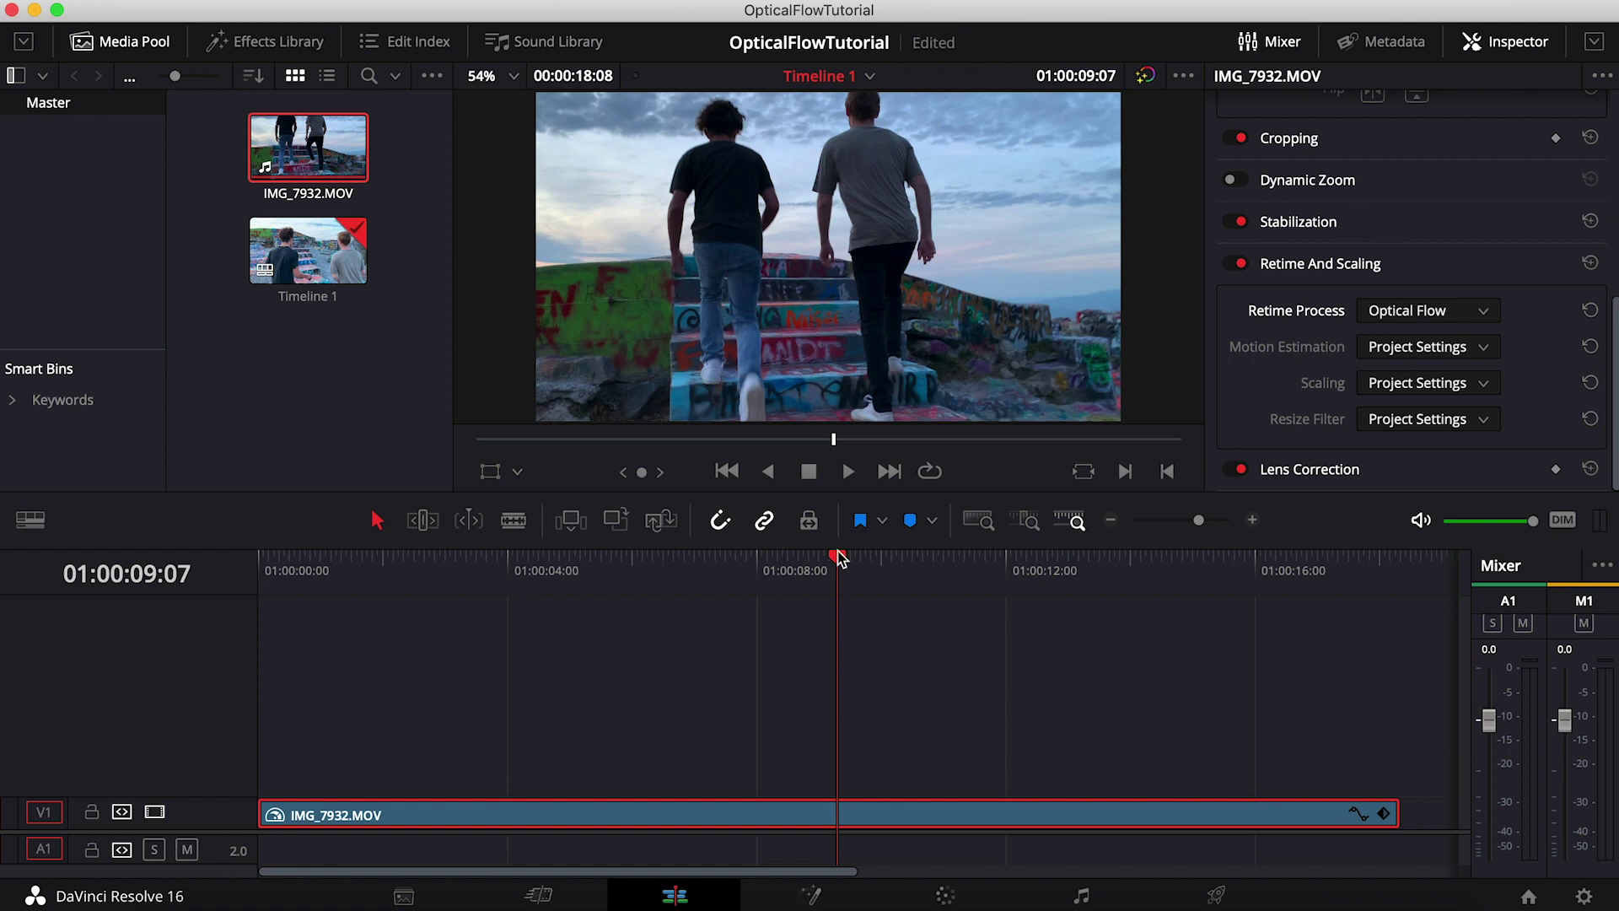
- Replay the slow motion from about 5 seconds and turn Render Cache Fusion Output on for IMG_7932.MOV
drag(835, 560, 403, 558)
key(space)
key(space)
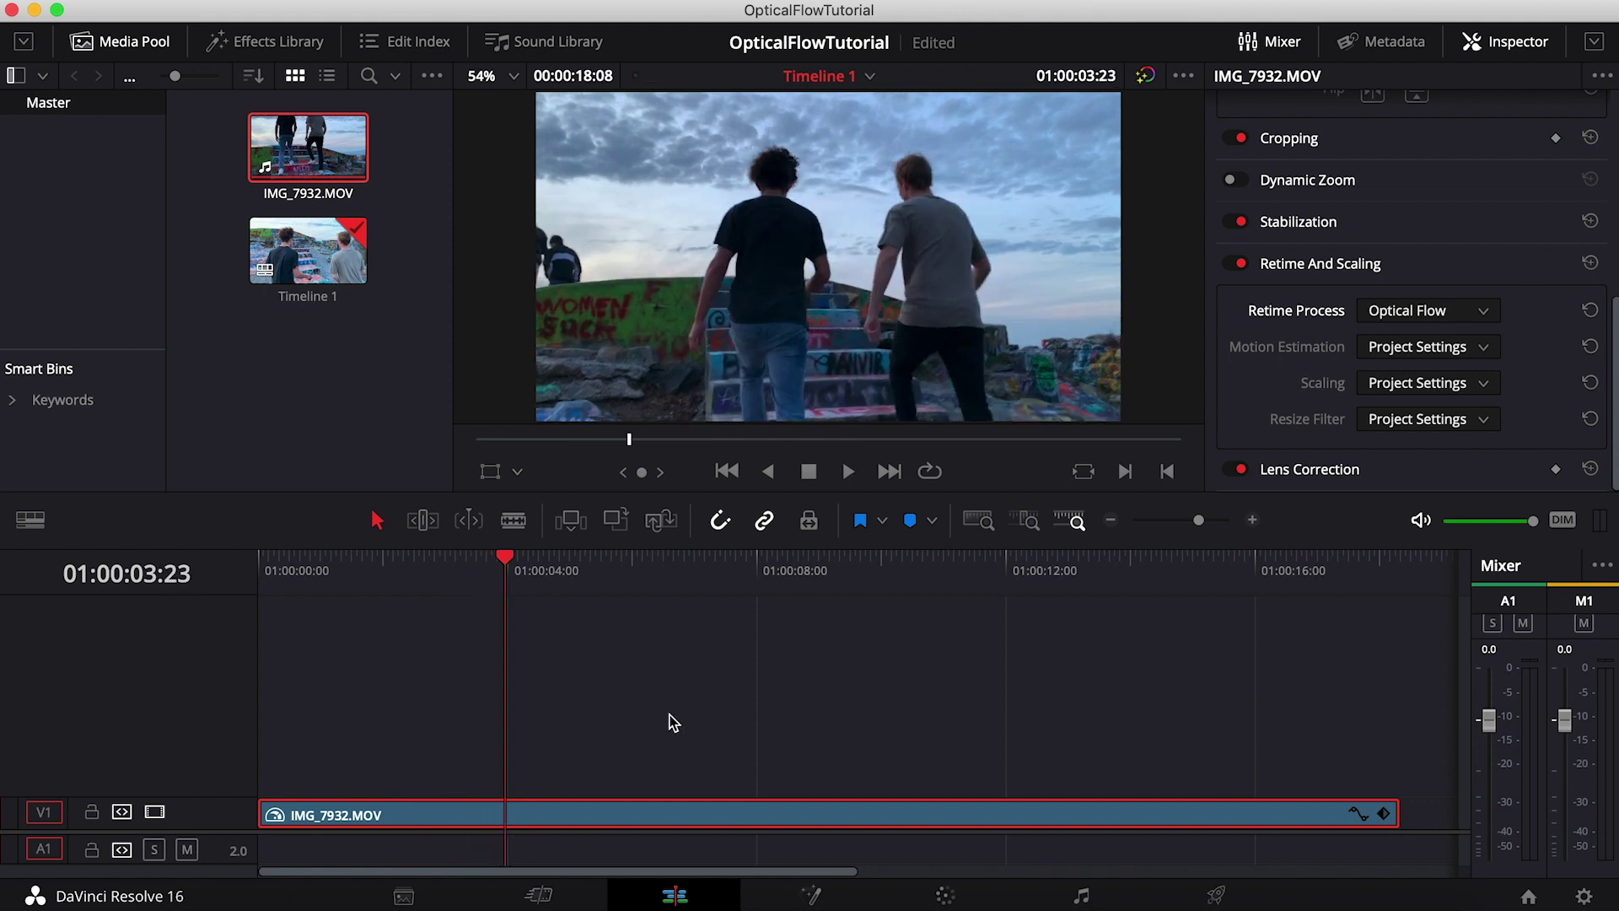
right_click(806, 813)
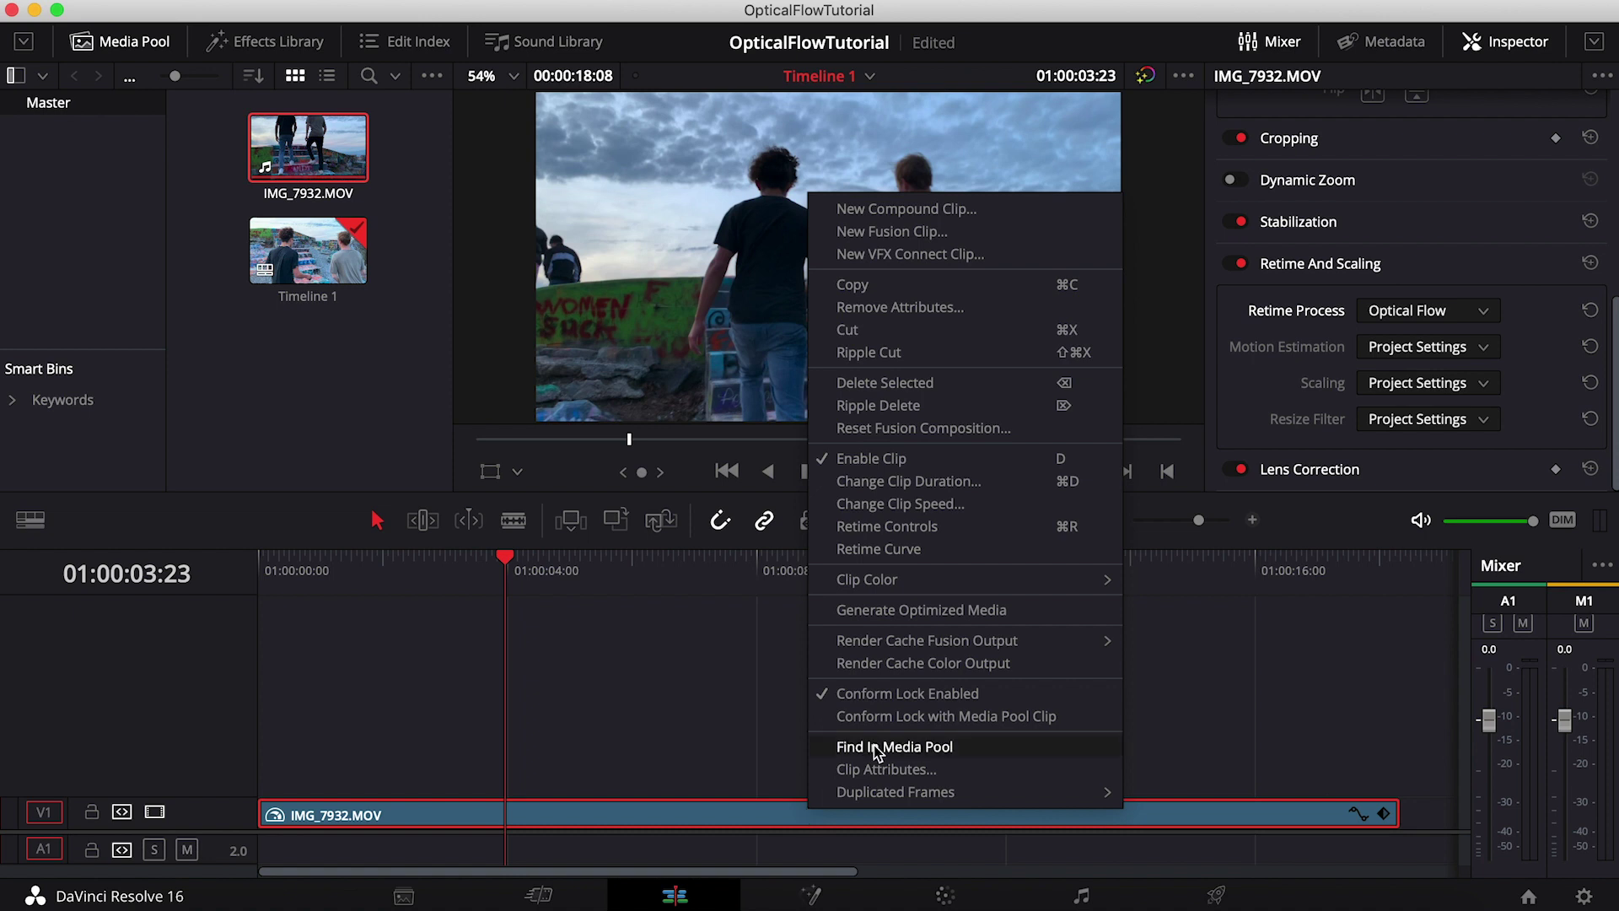
mouse_move(909, 648)
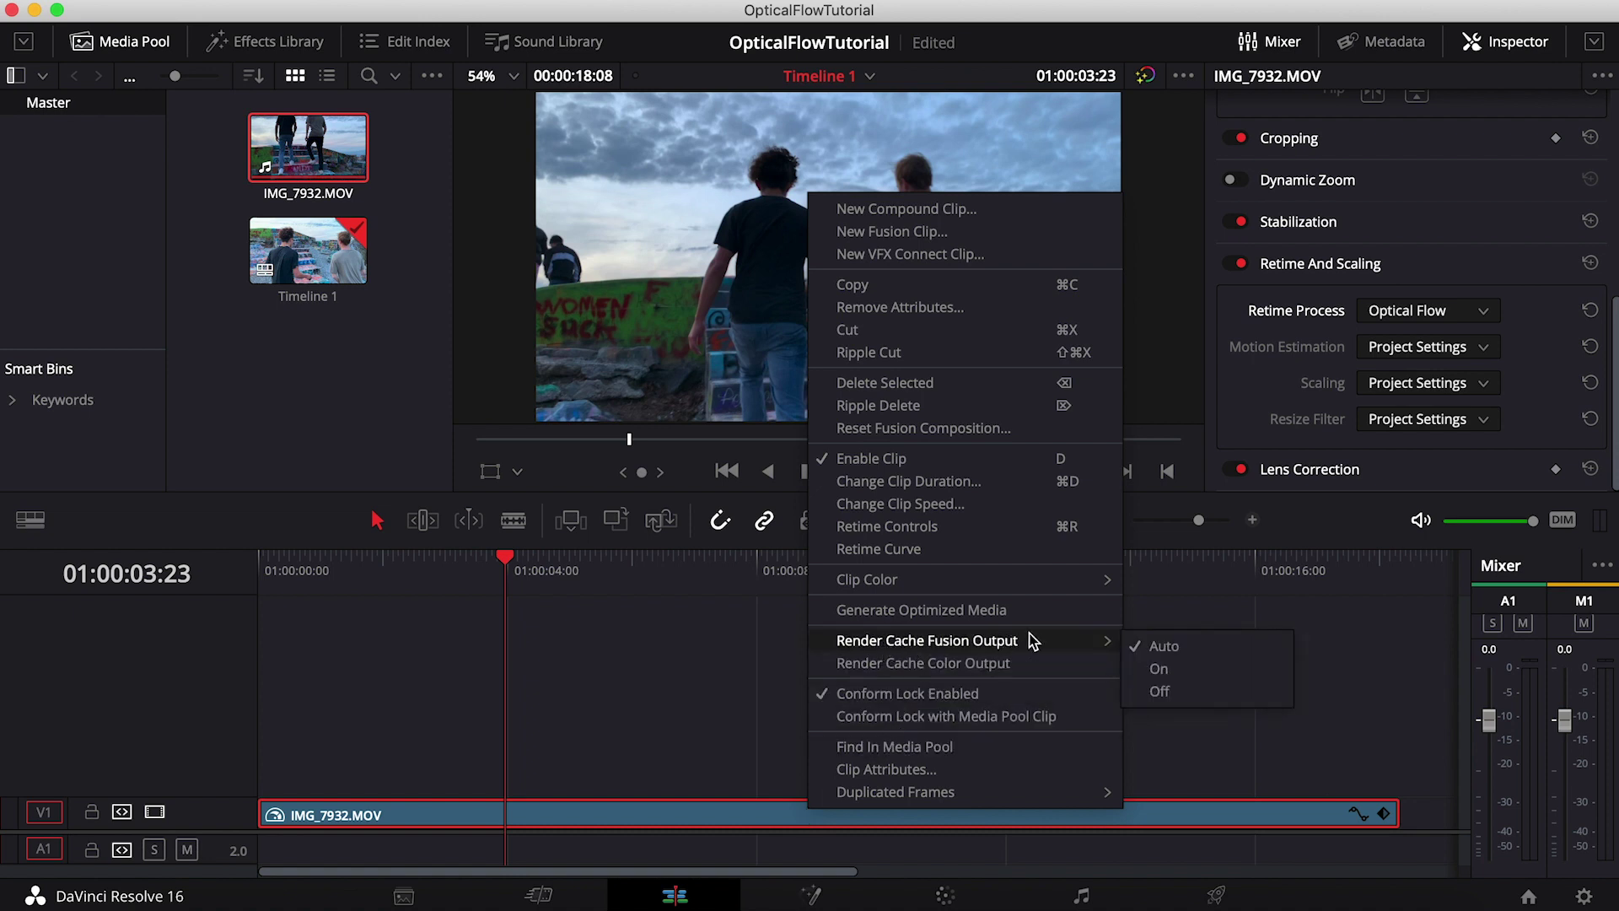
click(1176, 669)
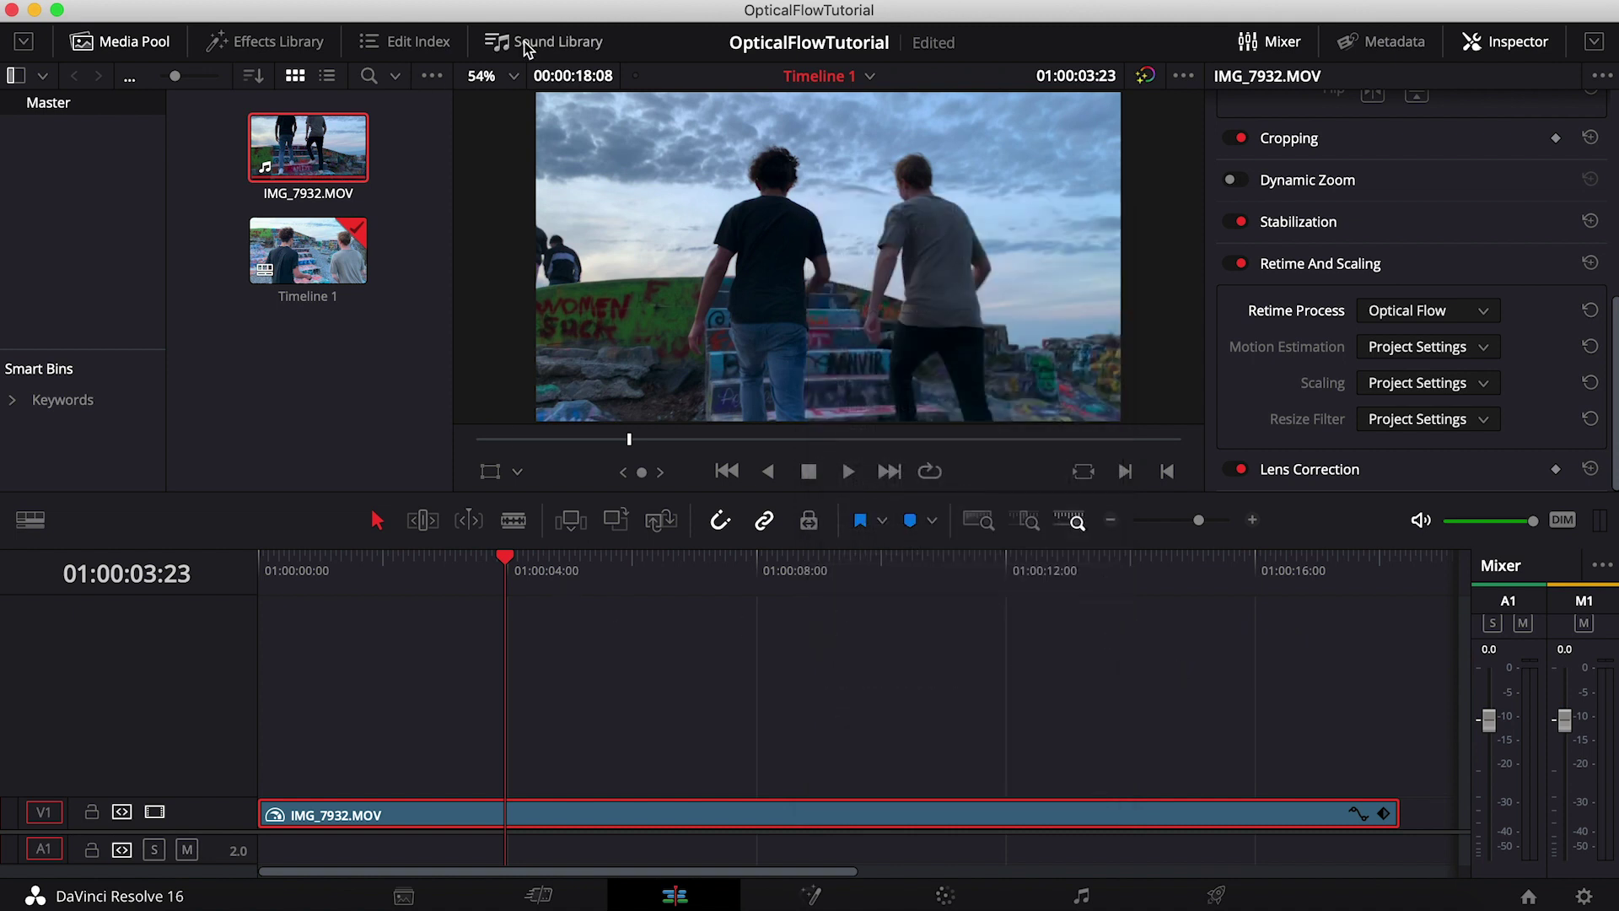
- Set the Playback menu's Render Cache mode to User
click(630, 7)
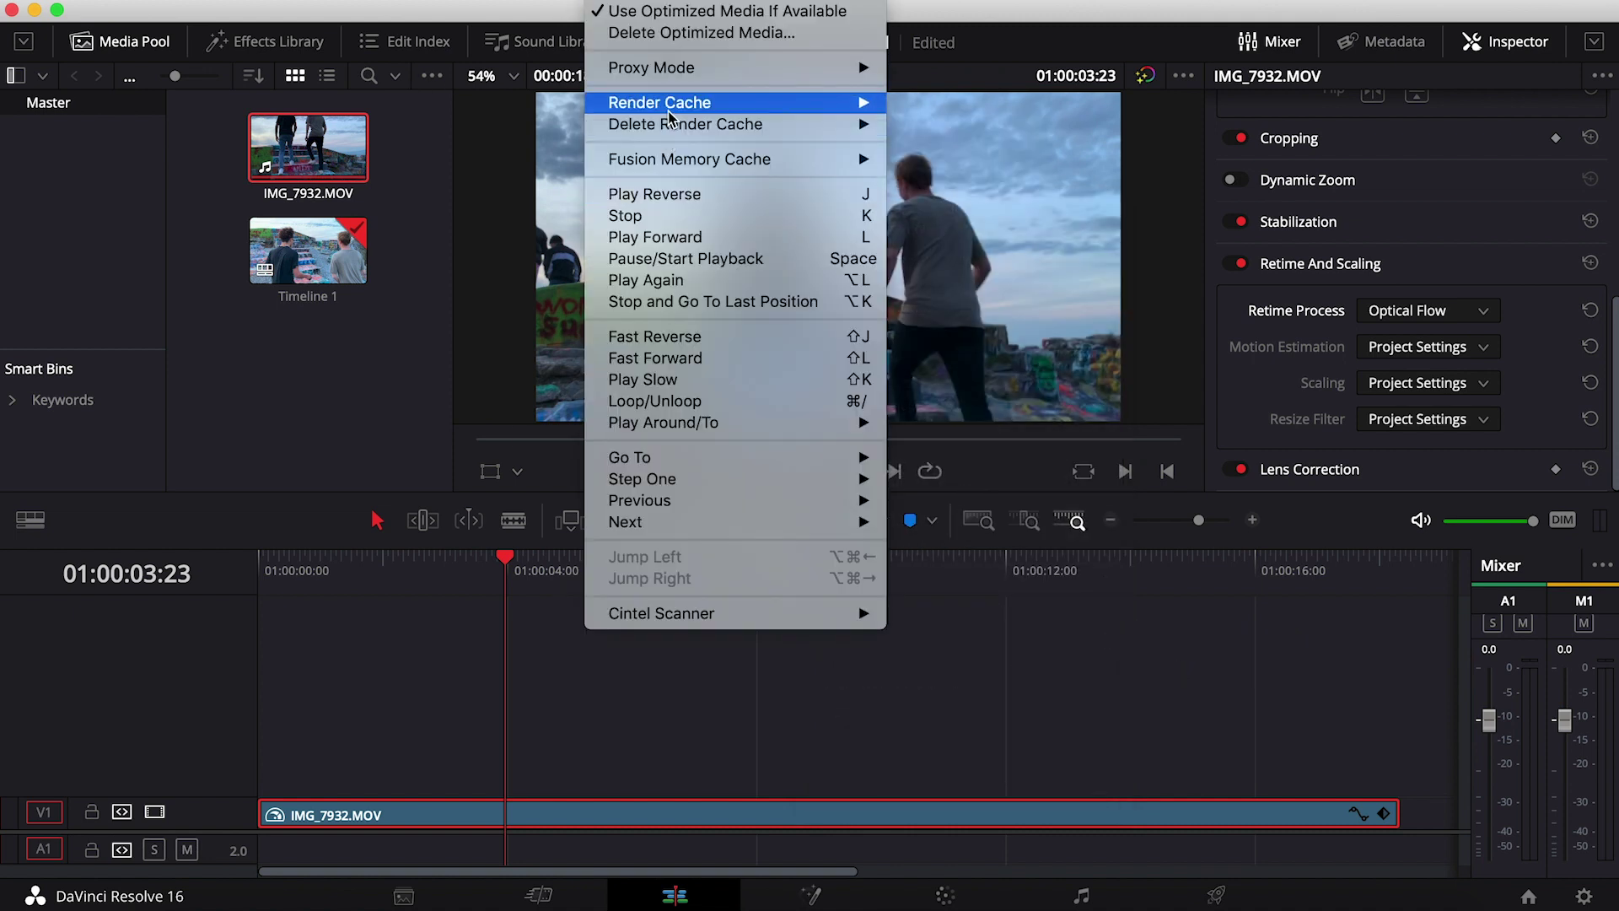
mouse_move(755, 105)
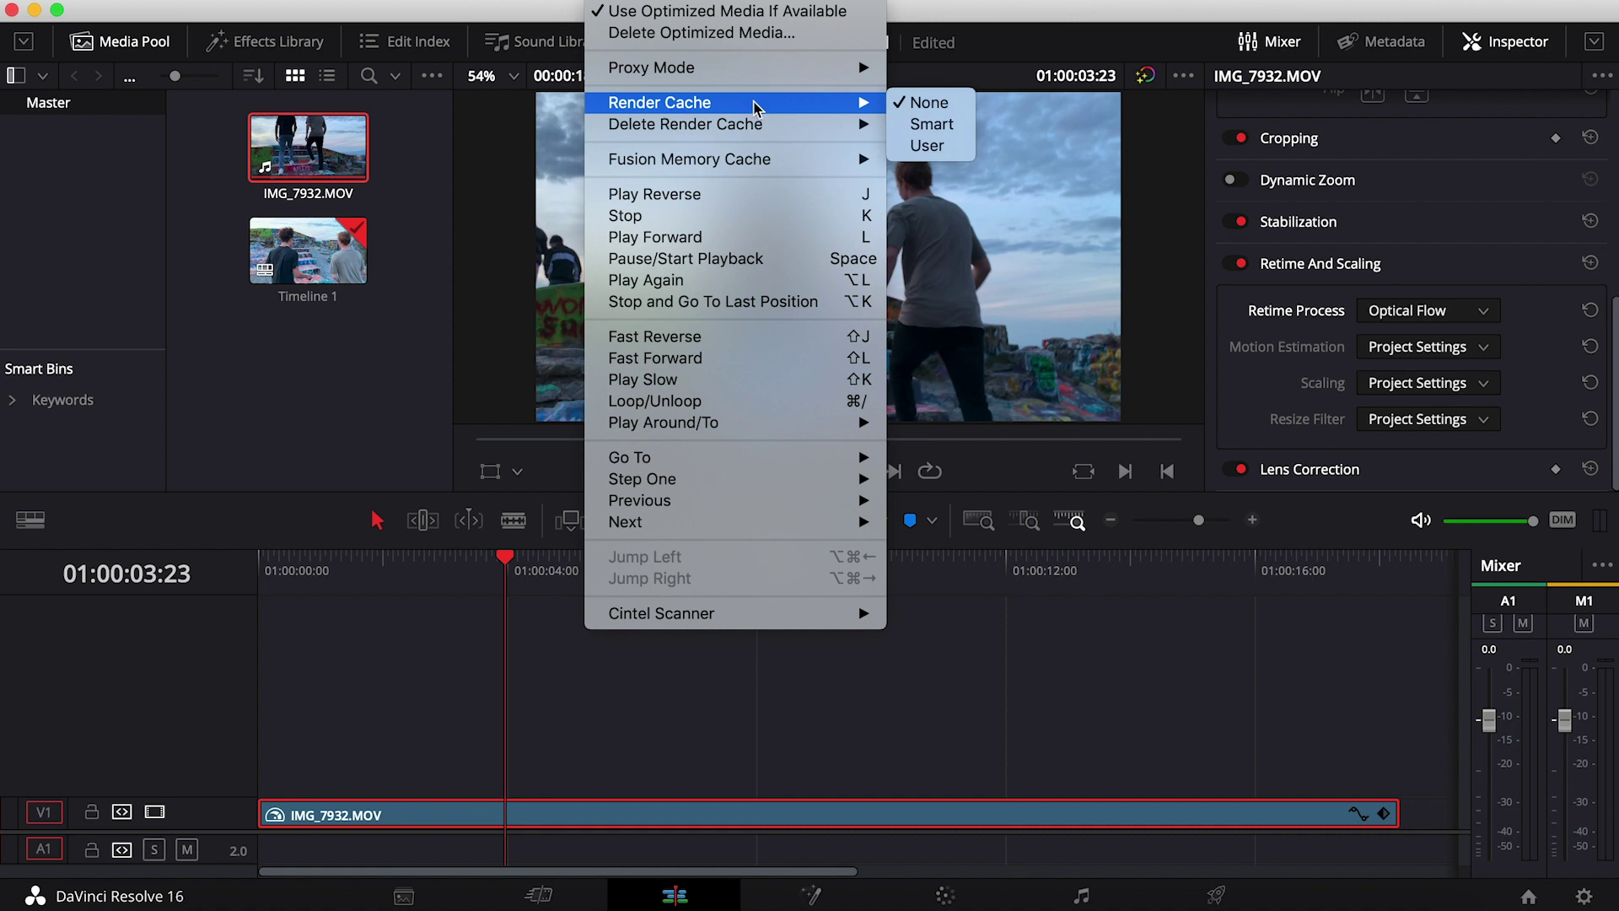
click(930, 147)
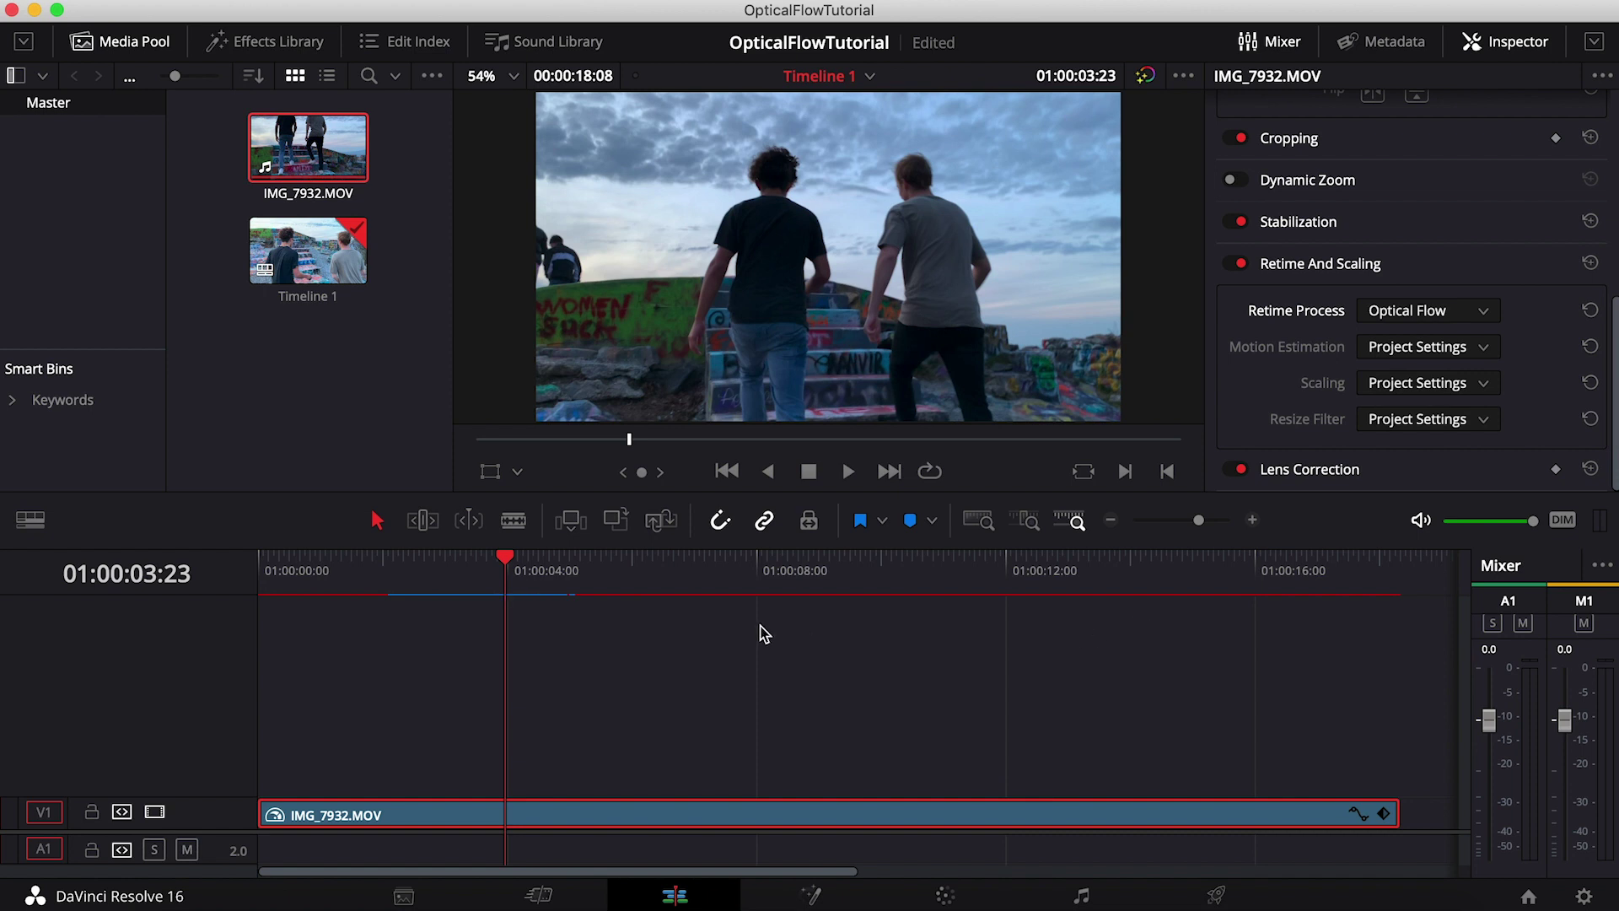
- Let the render cache fill the whole IMG_7932.MOV clip, then scrub through it from about 5 seconds
drag(594, 607, 616, 606)
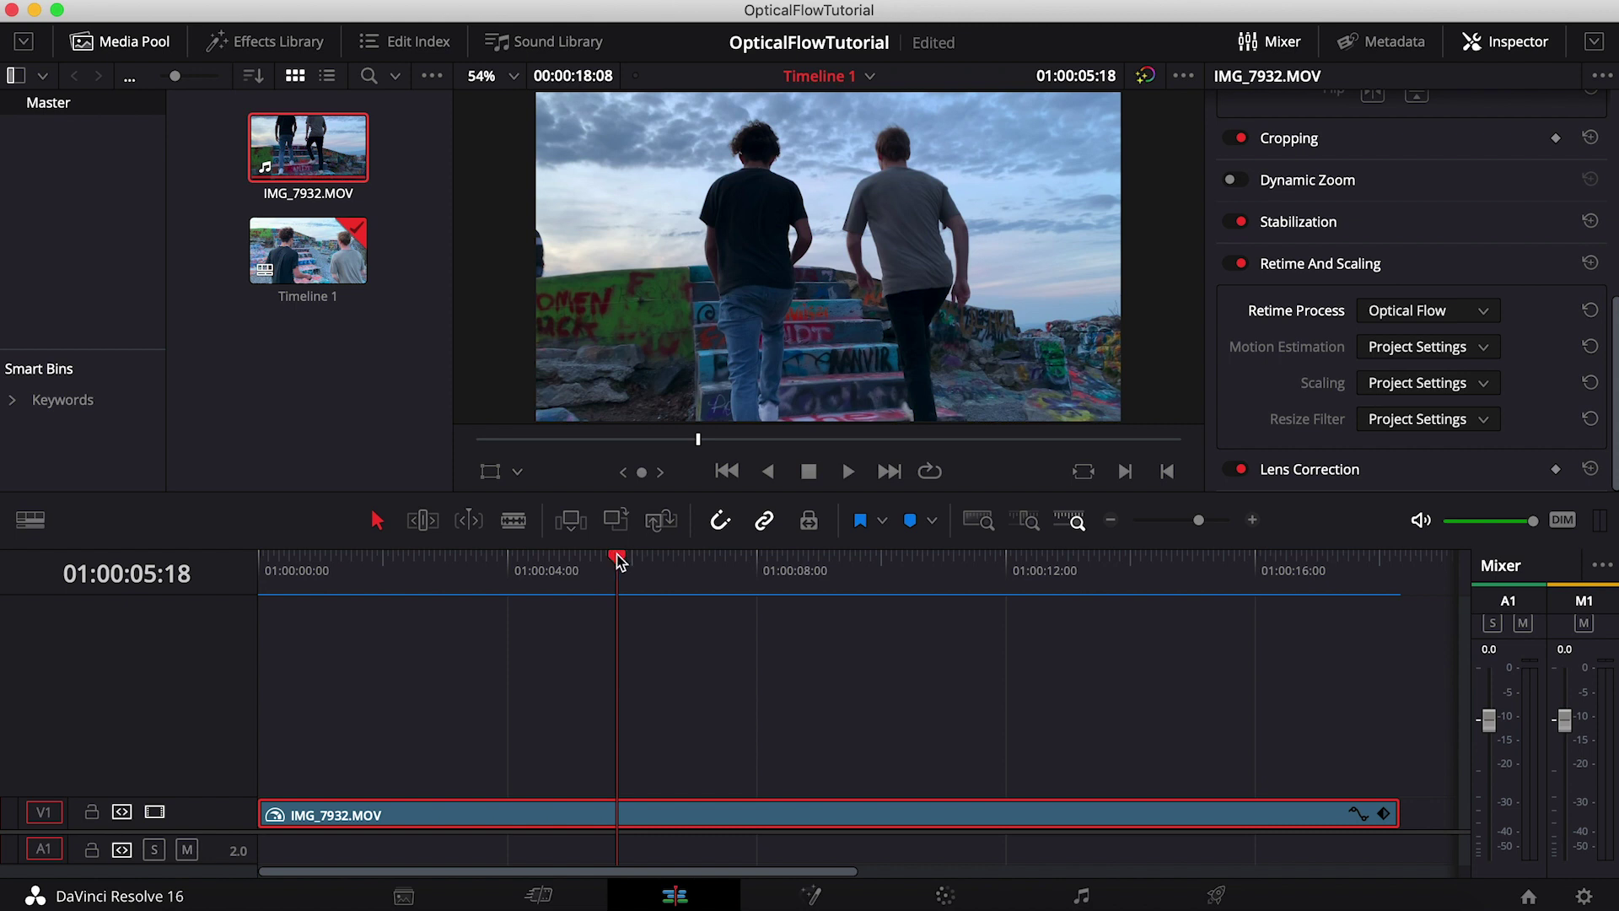
drag(612, 555, 785, 589)
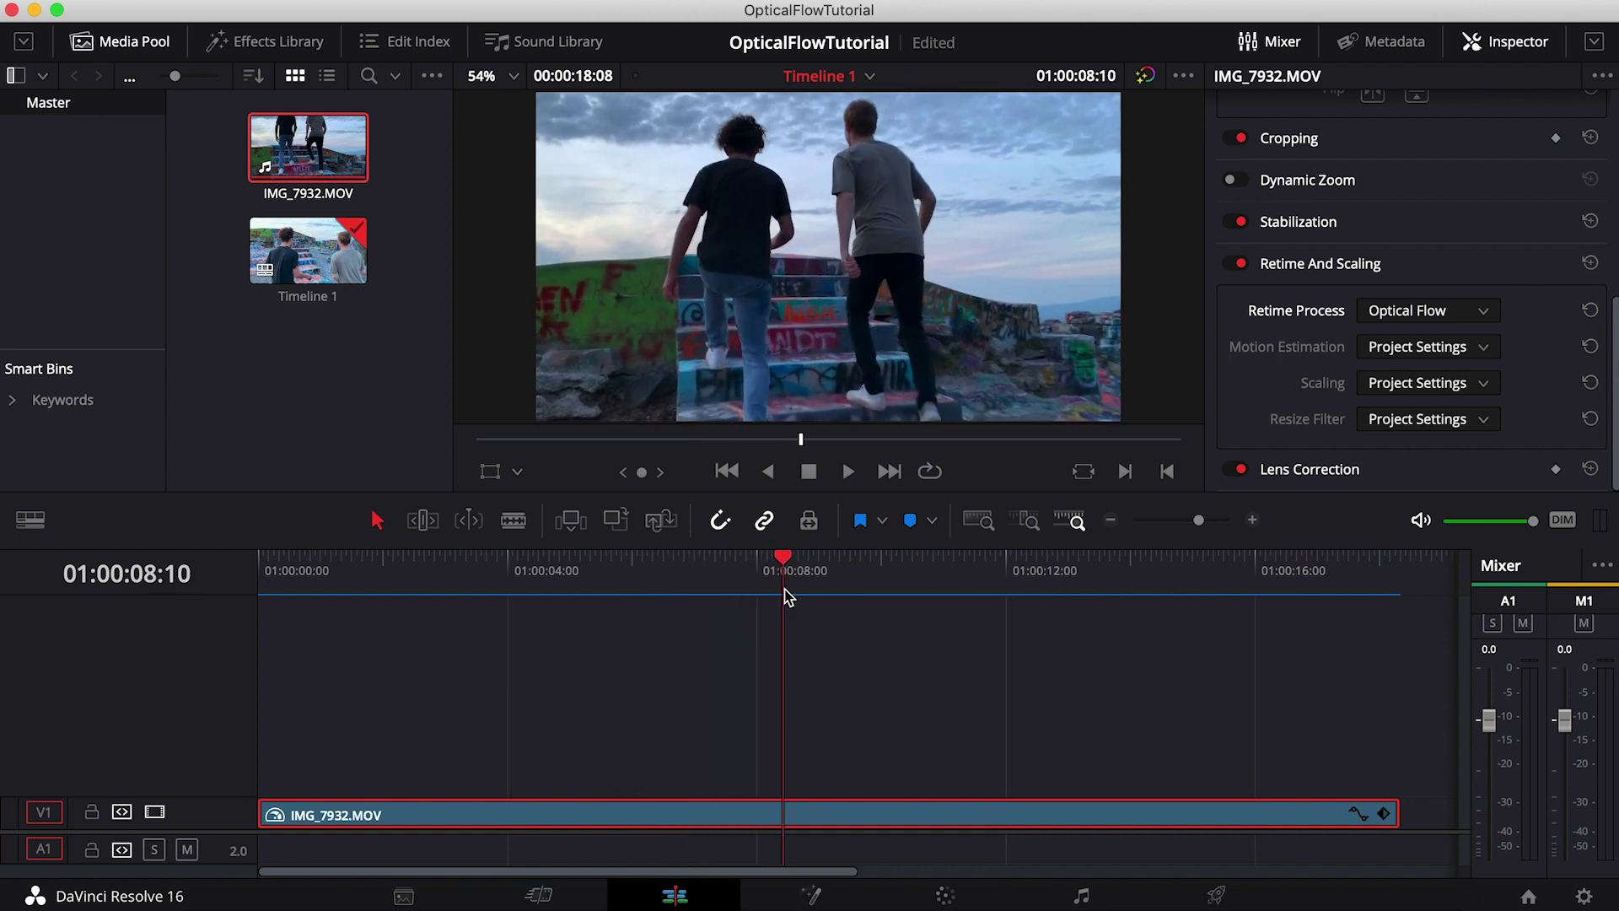